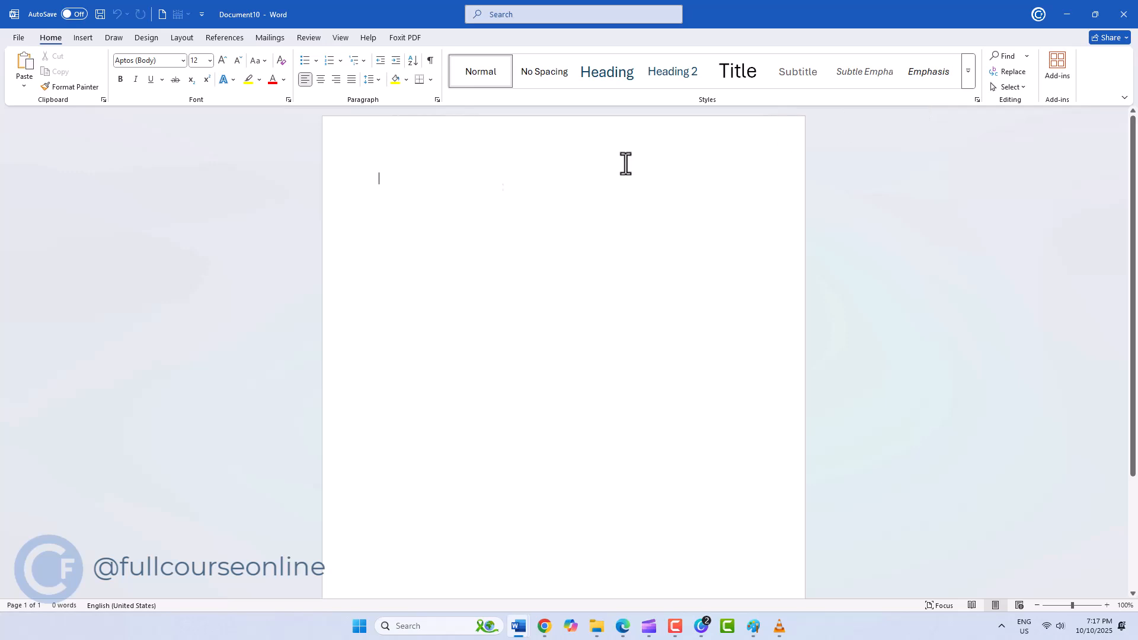
# - Insert a table with five columns and four rows into the blank document and show its layout options
pyautogui.click(76, 42)
pyautogui.click(105, 84)
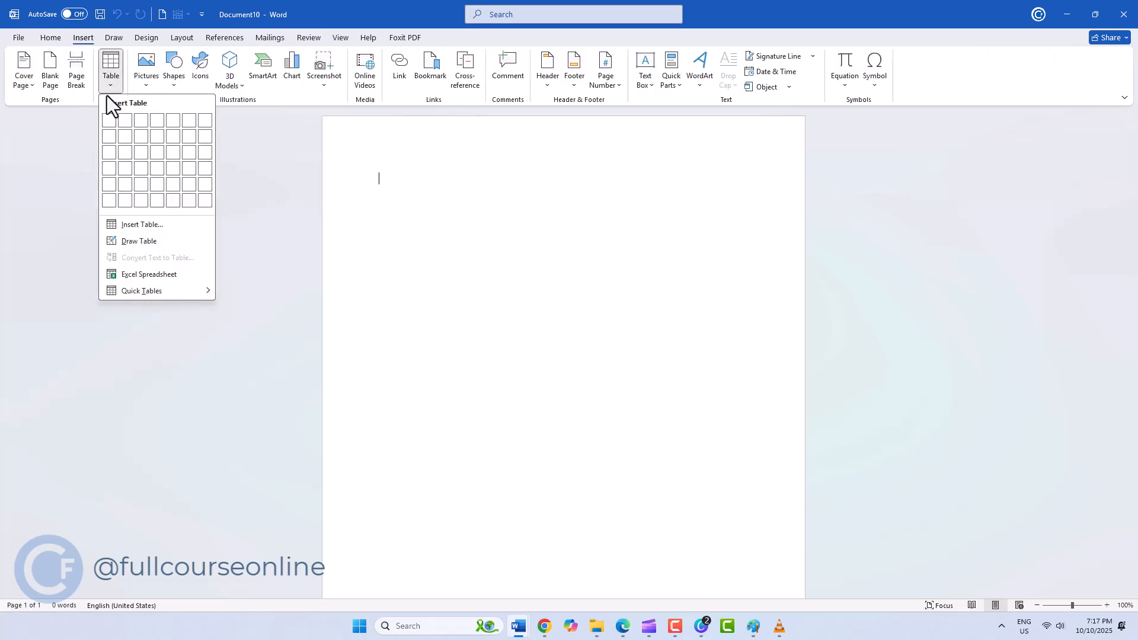
pyautogui.click(171, 169)
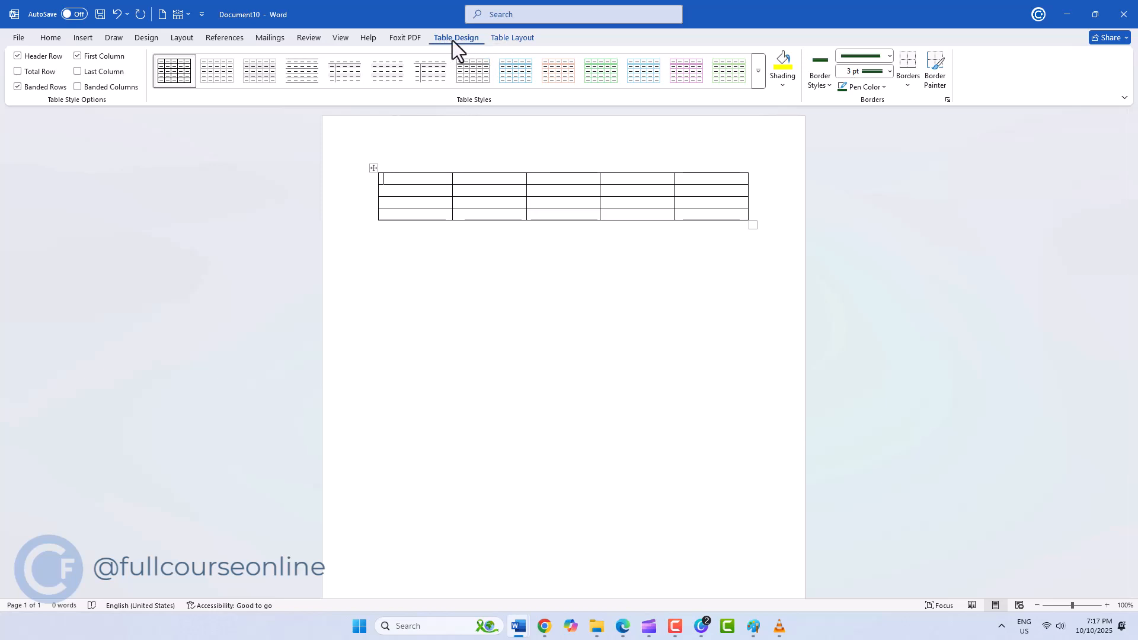
pyautogui.click(513, 38)
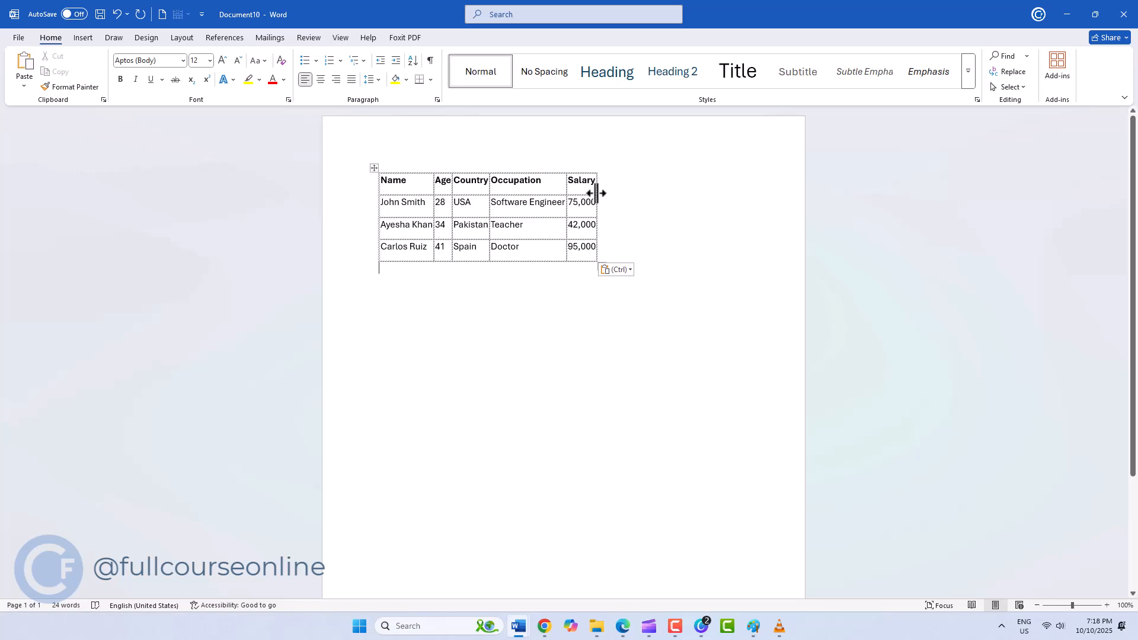
# - Widen the Salary, Occupation, Country and Age columns of the filled table by moving their column borders
pyautogui.moveTo(597, 192); pyautogui.dragTo(657, 195)
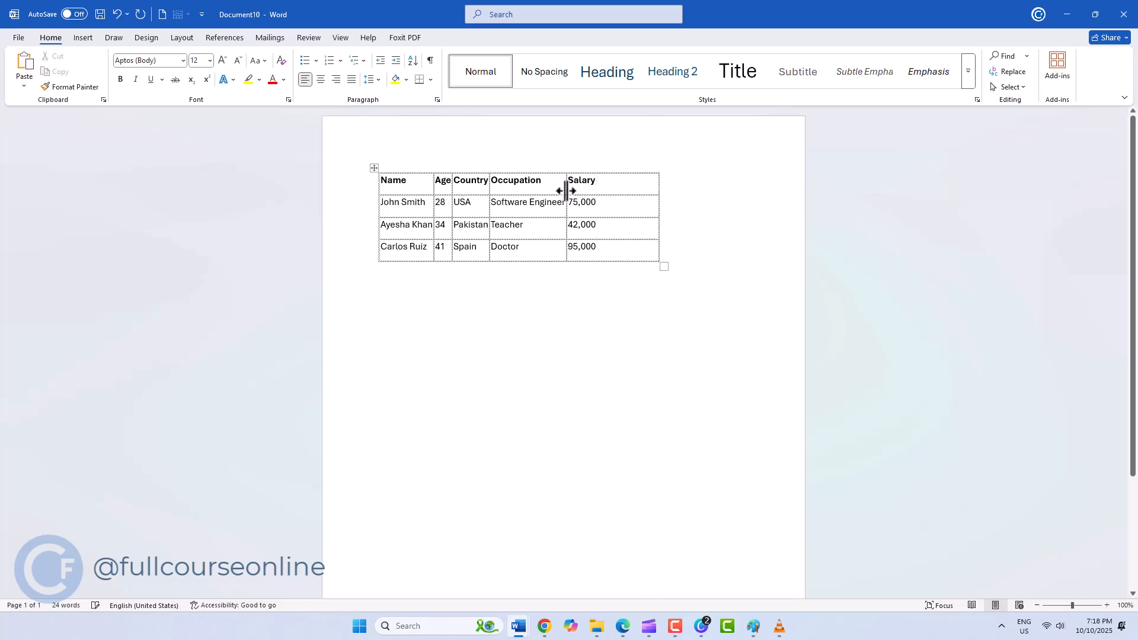
pyautogui.moveTo(573, 191); pyautogui.dragTo(603, 191)
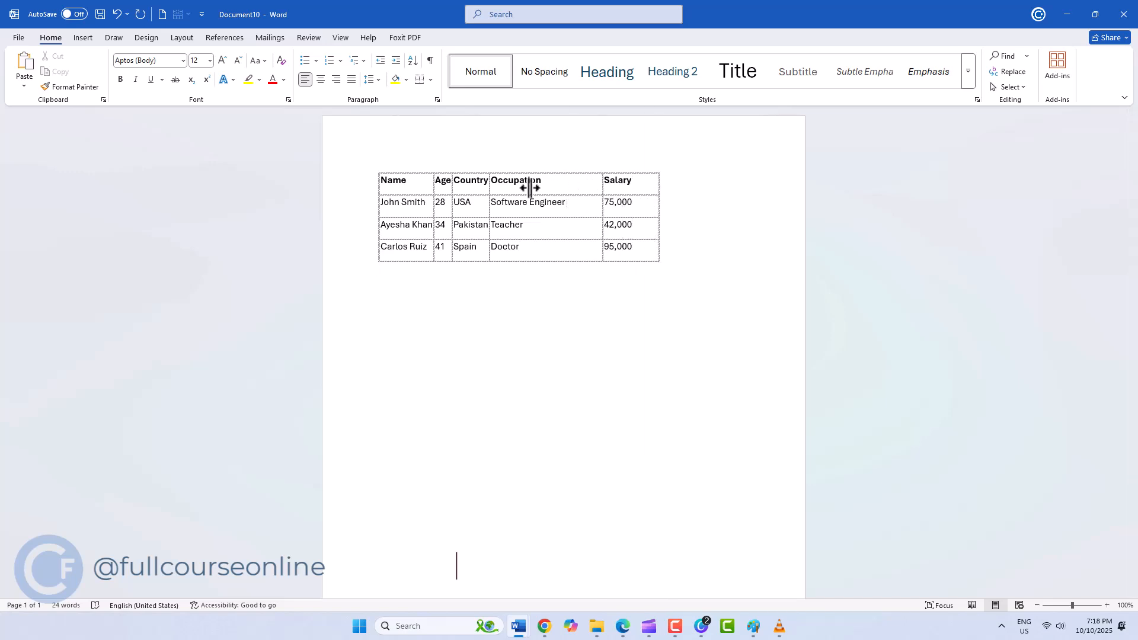
pyautogui.click(486, 194)
pyautogui.moveTo(489, 187); pyautogui.dragTo(528, 187)
pyautogui.click(478, 194)
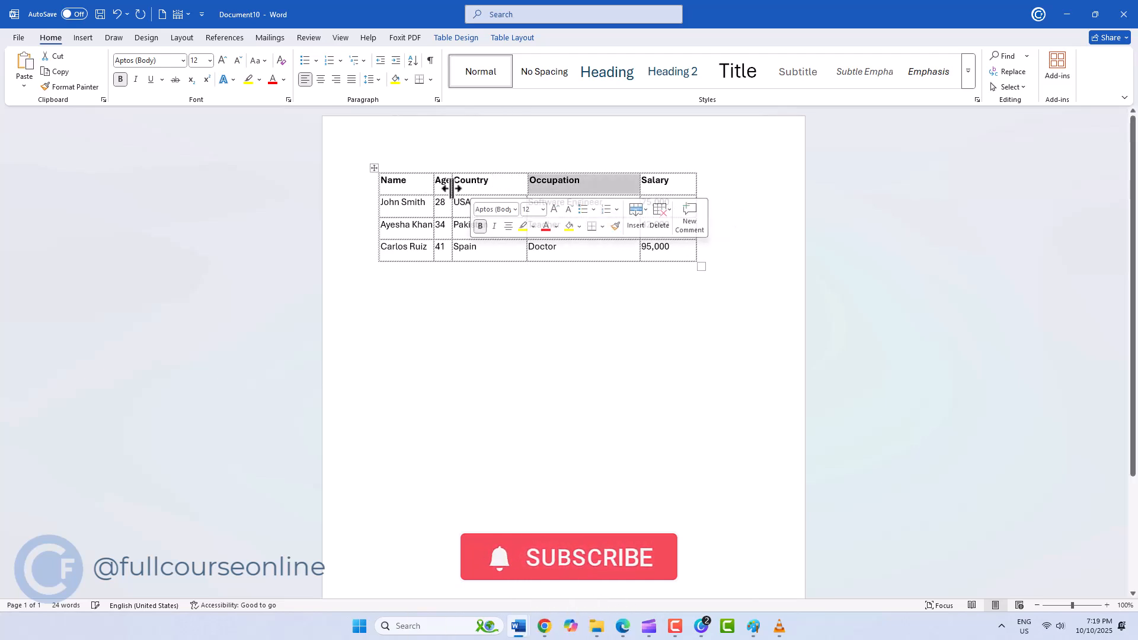
pyautogui.moveTo(450, 188); pyautogui.dragTo(478, 188)
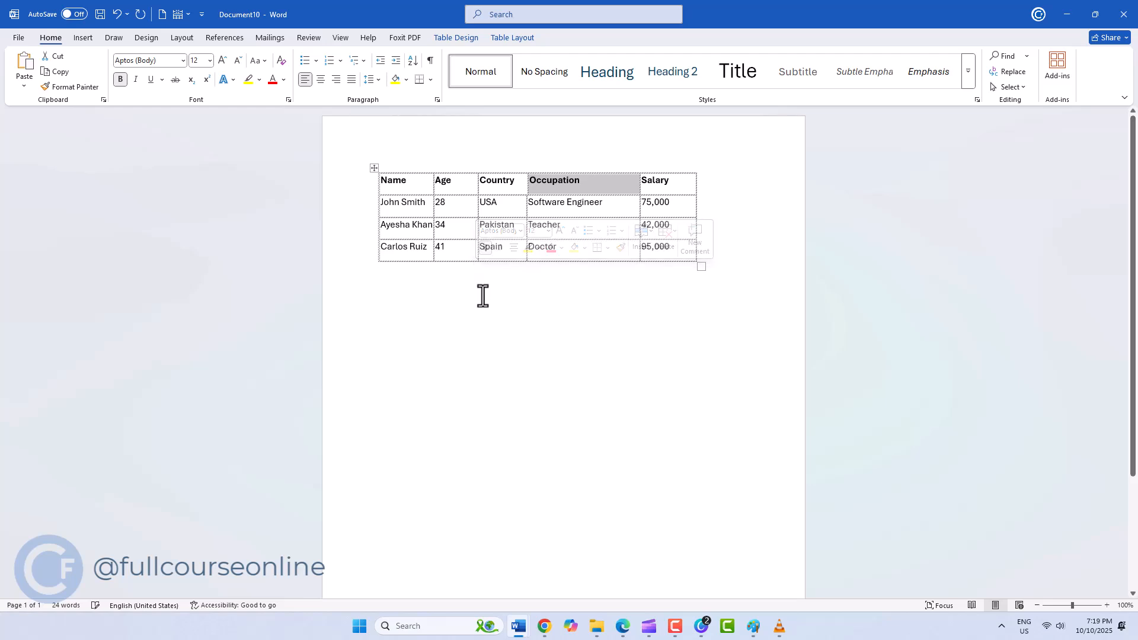
pyautogui.click(488, 394)
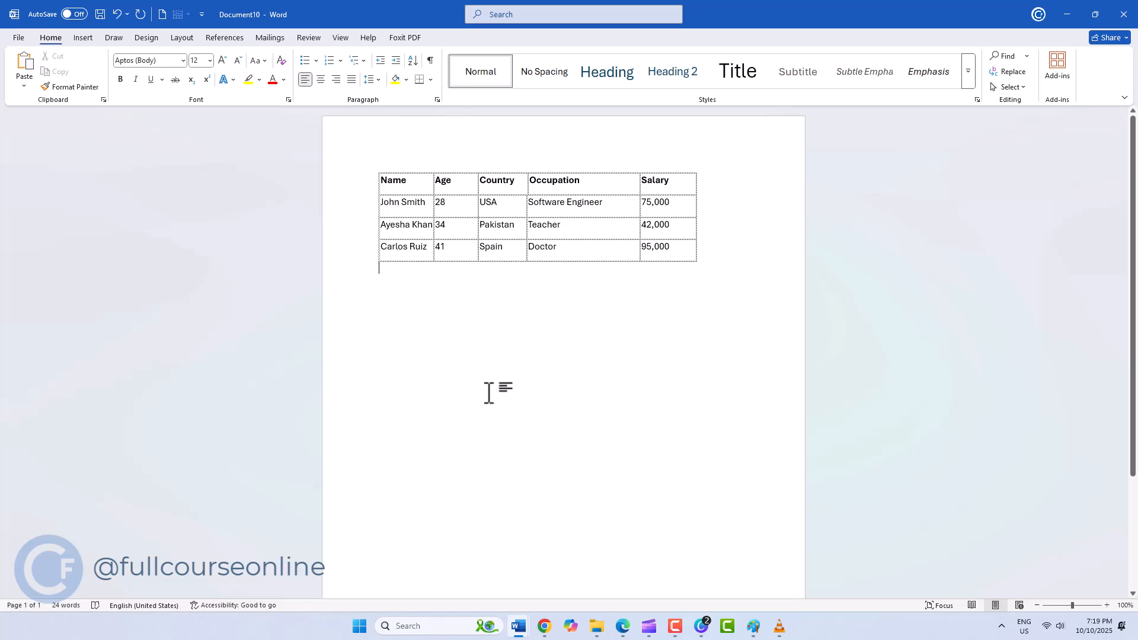
# - Select the first cell of the filled table's last row and extend the selection to the entire row
pyautogui.click(424, 246)
pyautogui.click(513, 38)
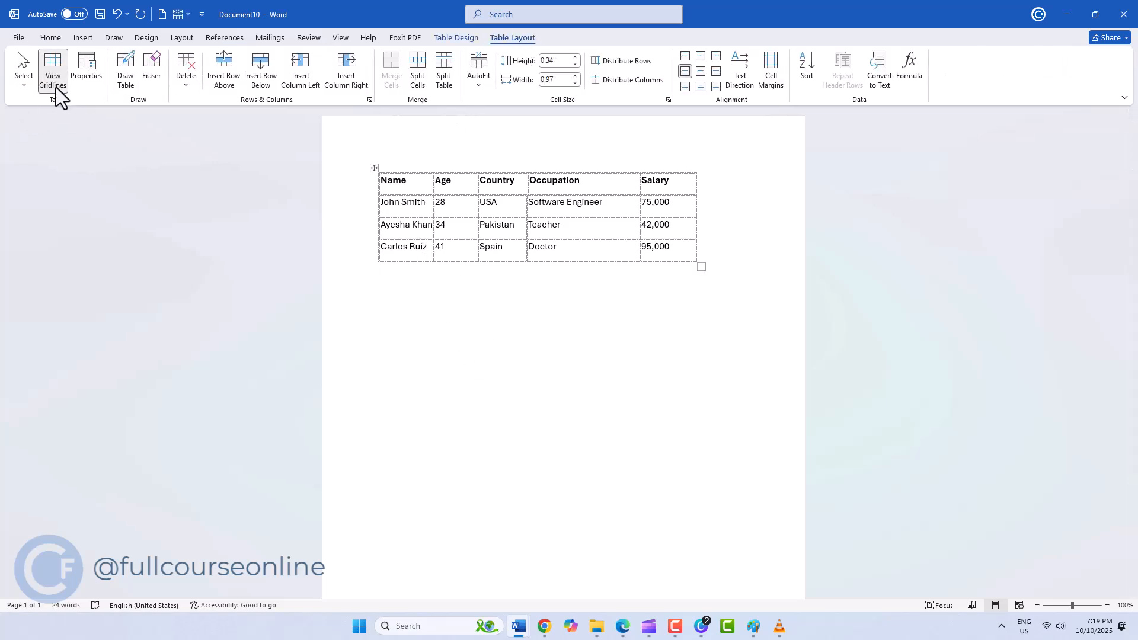
pyautogui.click(20, 87)
pyautogui.click(20, 102)
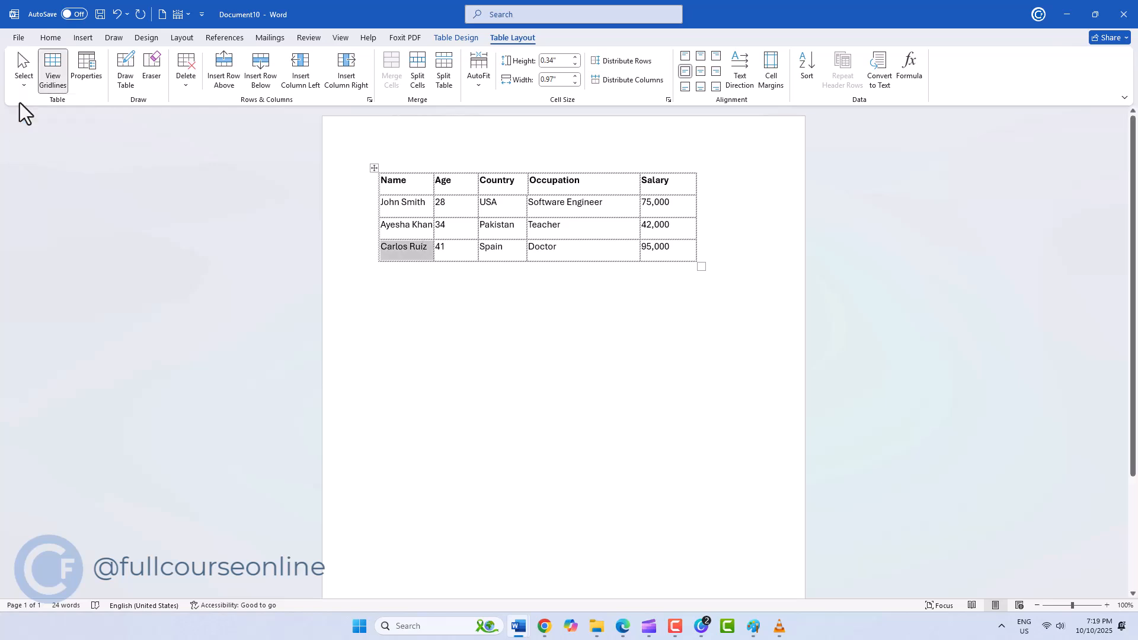
pyautogui.click(23, 87)
pyautogui.click(29, 134)
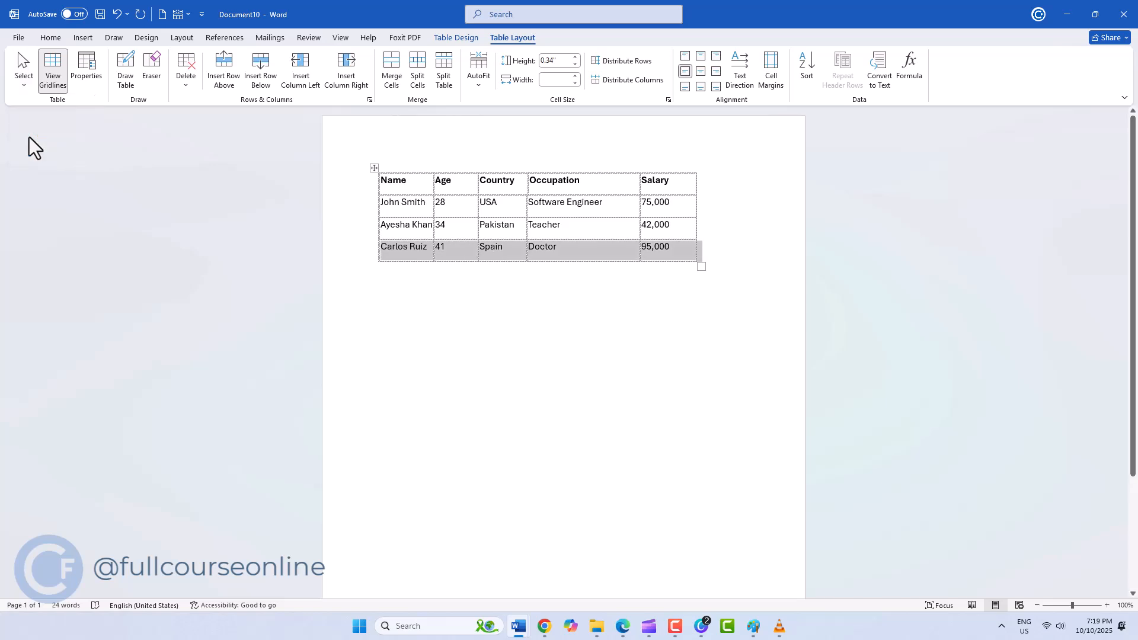
# - Hide and show the table gridlines twice
pyautogui.click(57, 81)
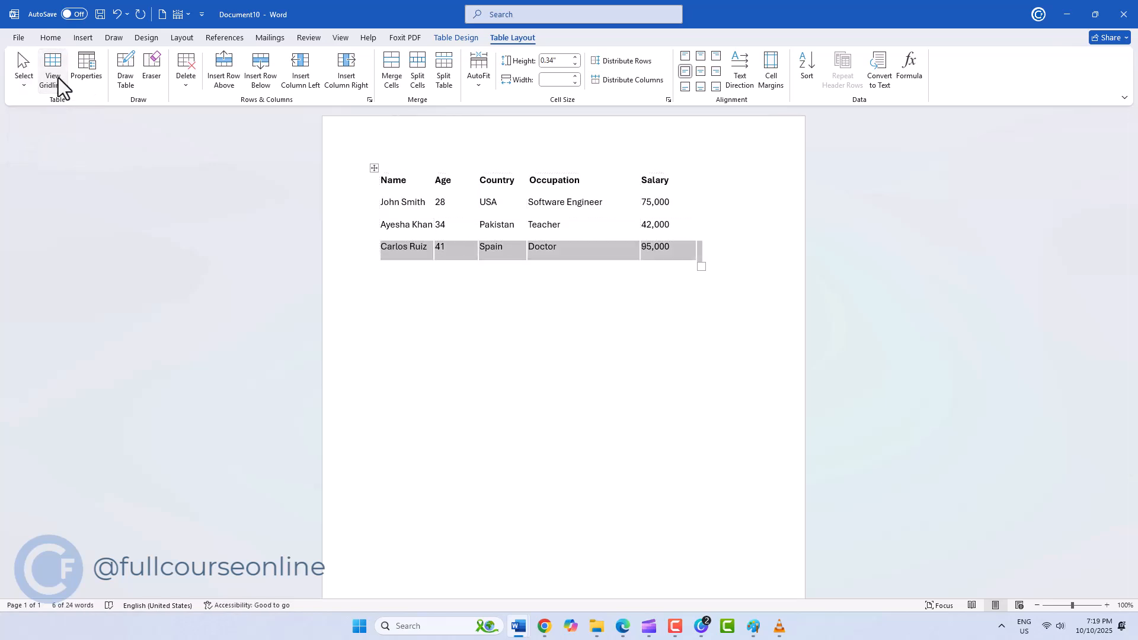
pyautogui.click(55, 77)
pyautogui.click(394, 203)
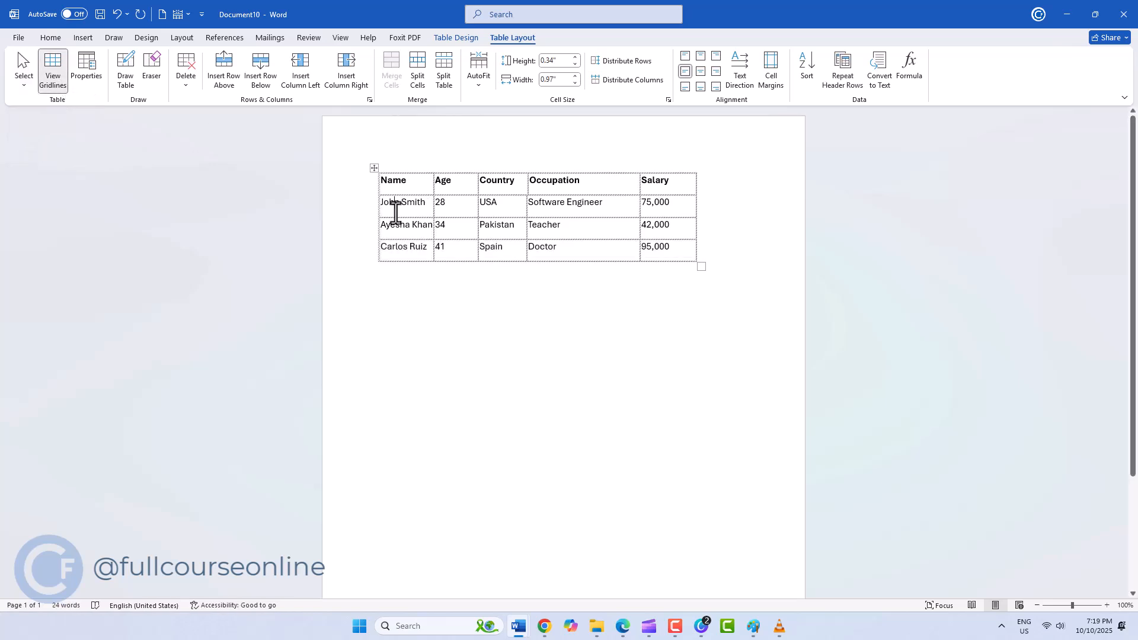
pyautogui.click(60, 73)
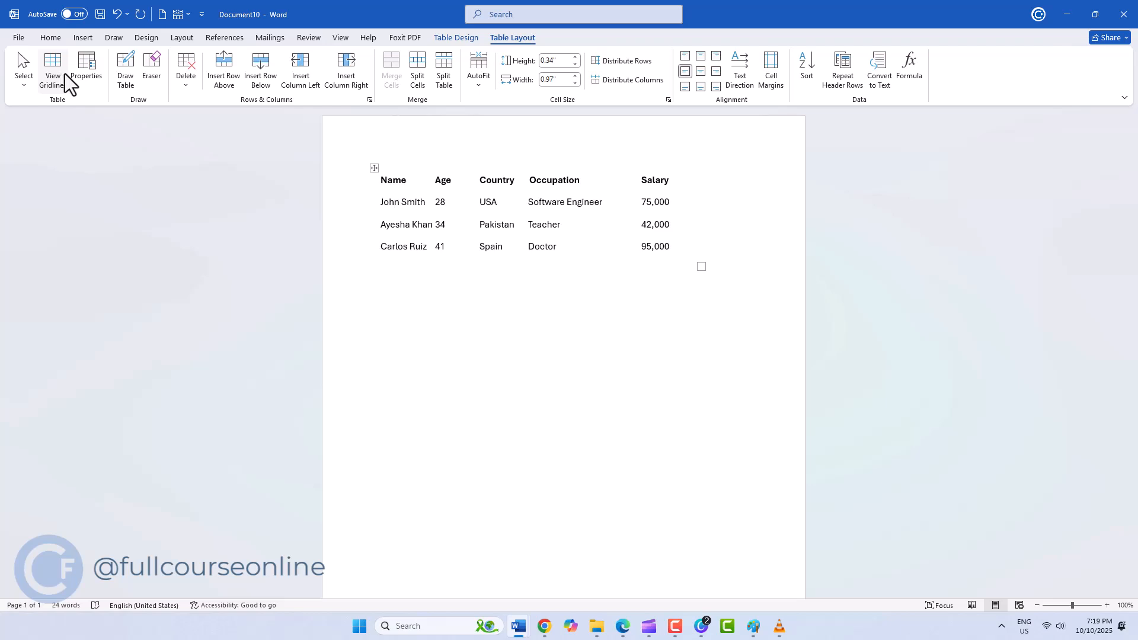
pyautogui.click(70, 74)
# - Review the table, row and column settings in the Table Properties dialog and close it without changes
pyautogui.click(86, 75)
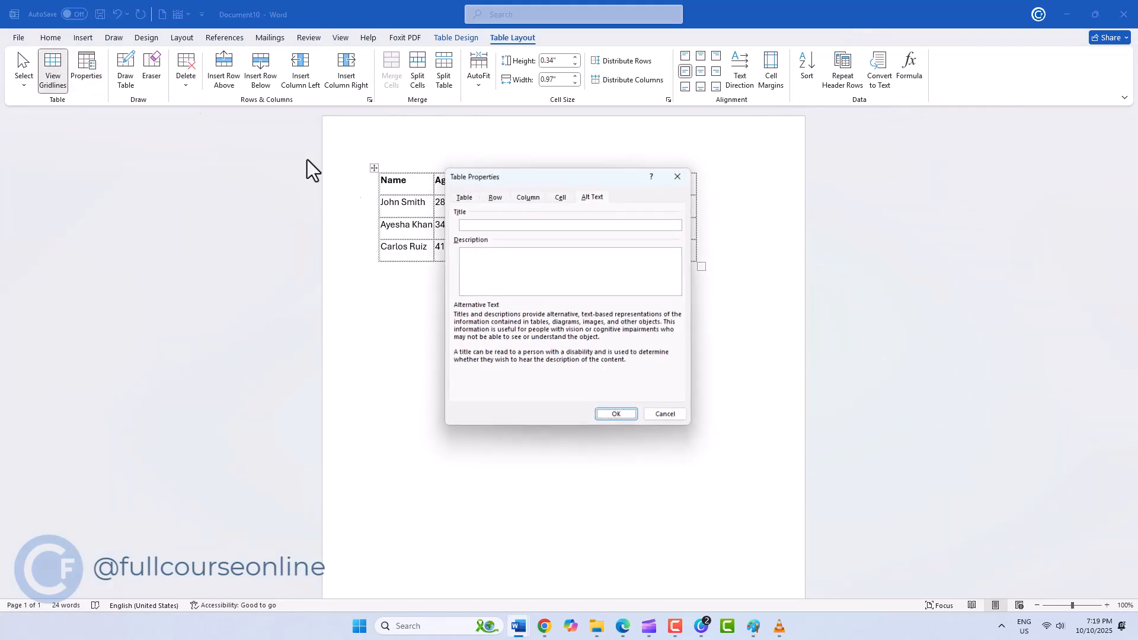
pyautogui.click(468, 196)
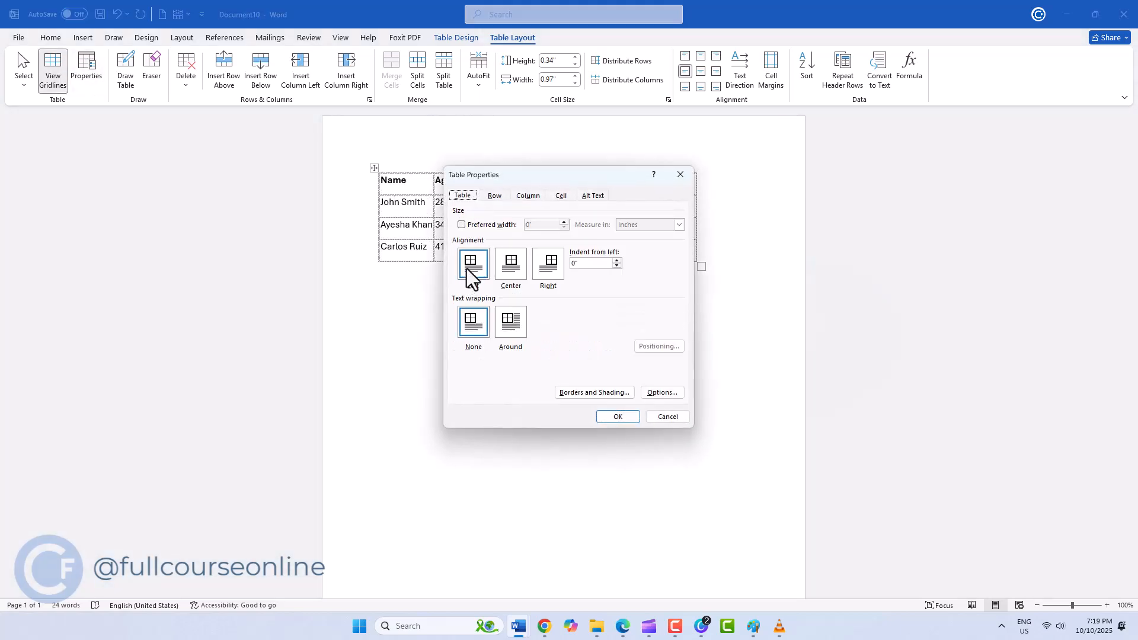
pyautogui.click(502, 197)
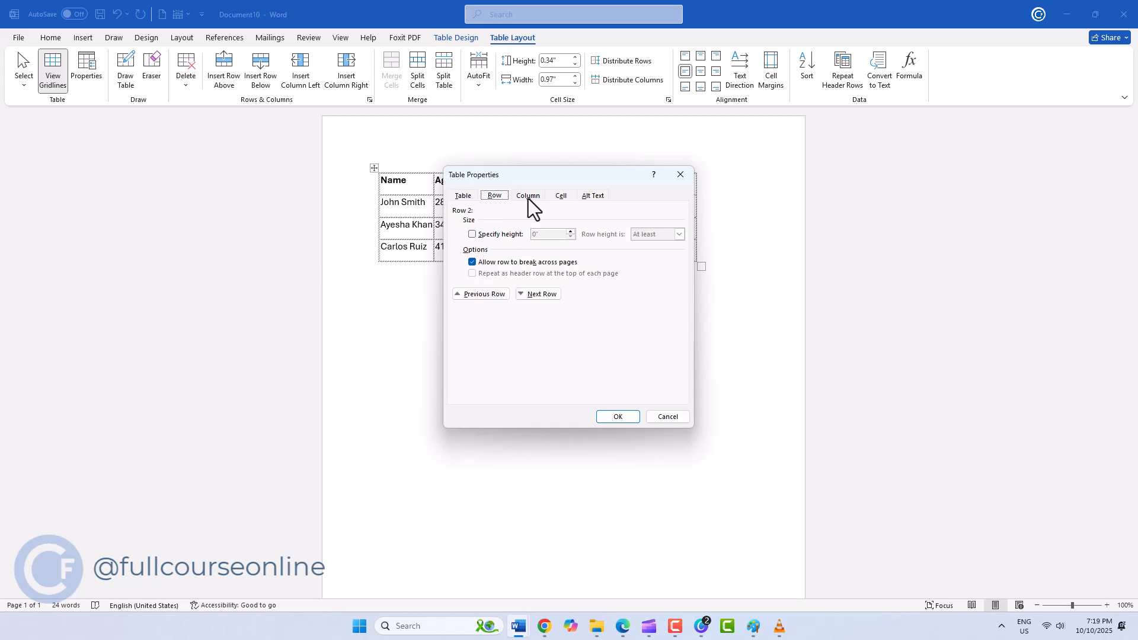
pyautogui.click(529, 198)
pyautogui.click(680, 175)
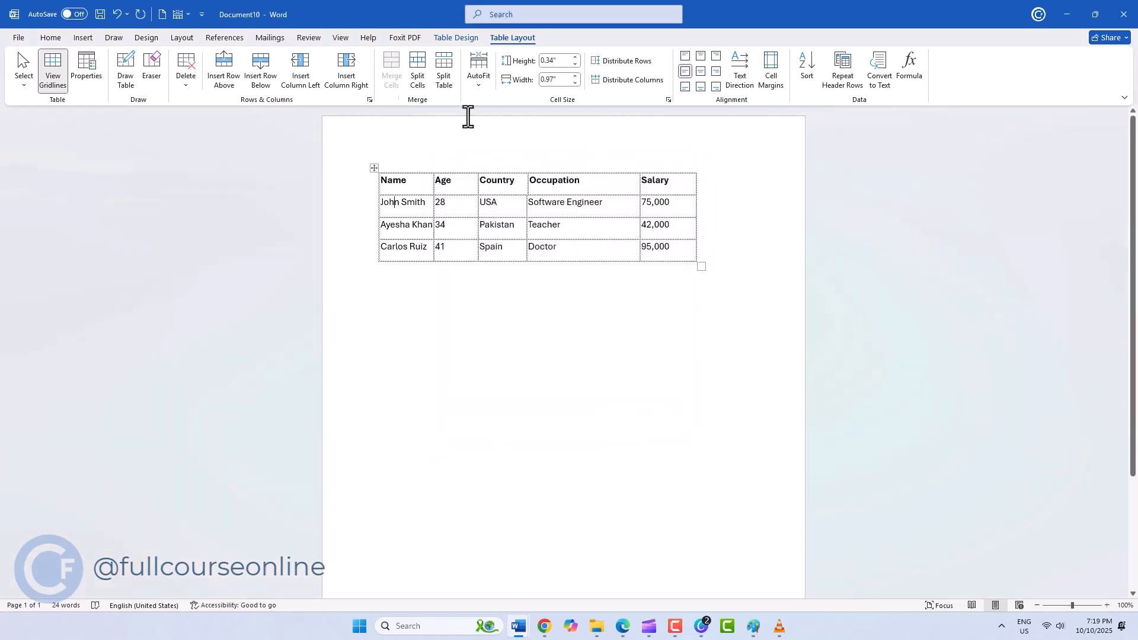
# - Draw a table about 5.66" wide and 2.39" high below the existing one and divide it into five columns
pyautogui.click(126, 86)
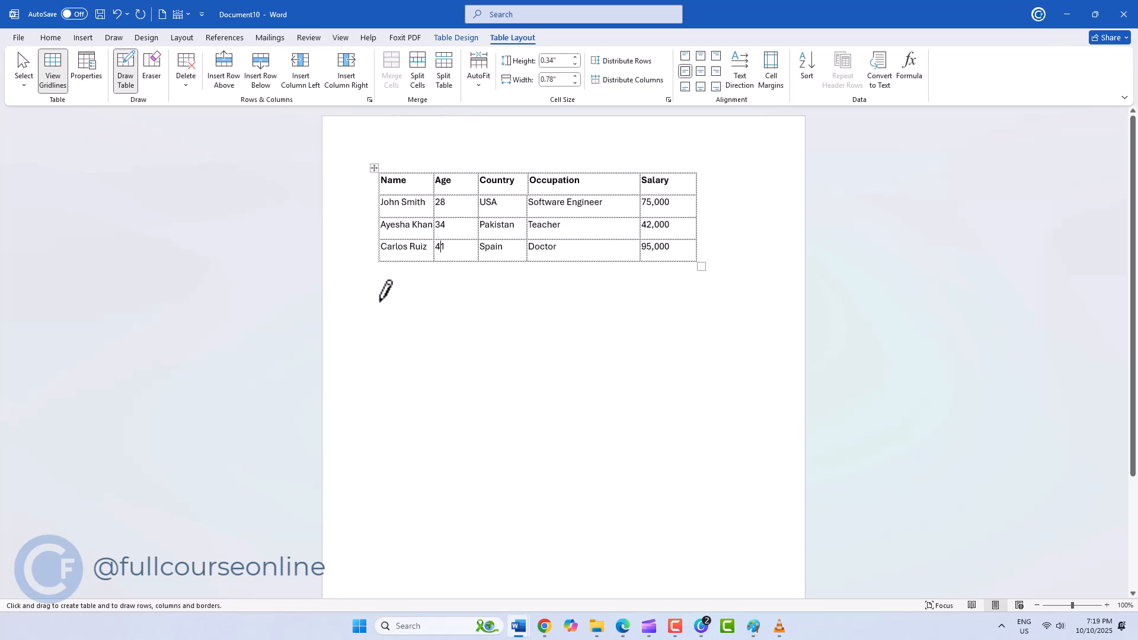
pyautogui.moveTo(380, 301)
pyautogui.mouseDown()
pyautogui.moveTo(673, 437)
pyautogui.moveTo(701, 437)
pyautogui.mouseUp()
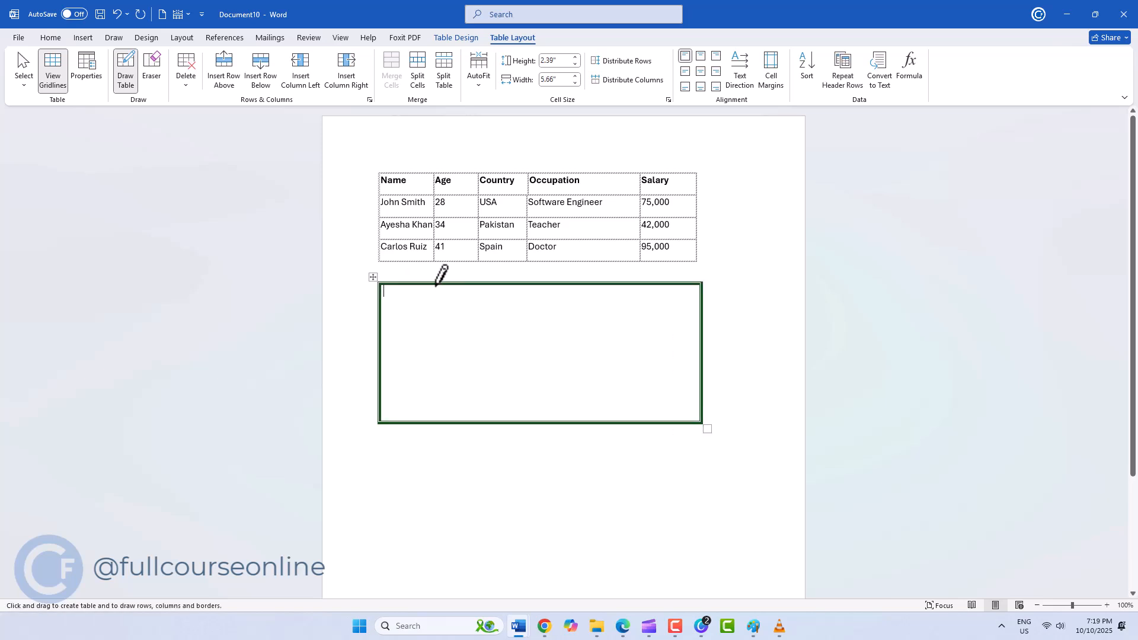
pyautogui.moveTo(436, 286); pyautogui.dragTo(435, 420)
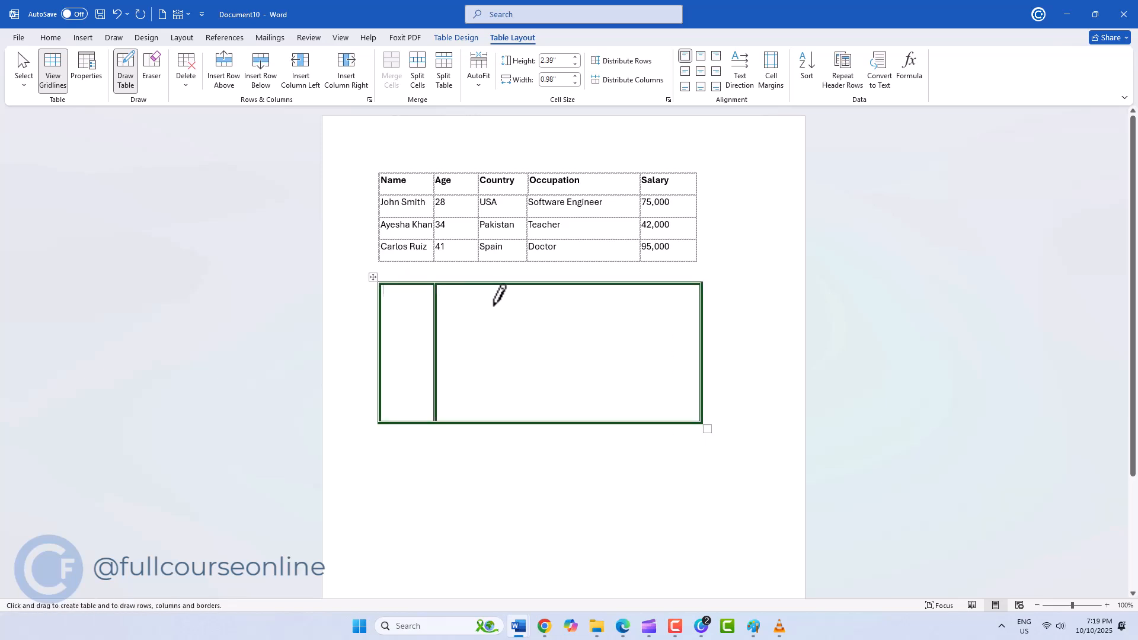
pyautogui.moveTo(497, 284); pyautogui.dragTo(495, 418)
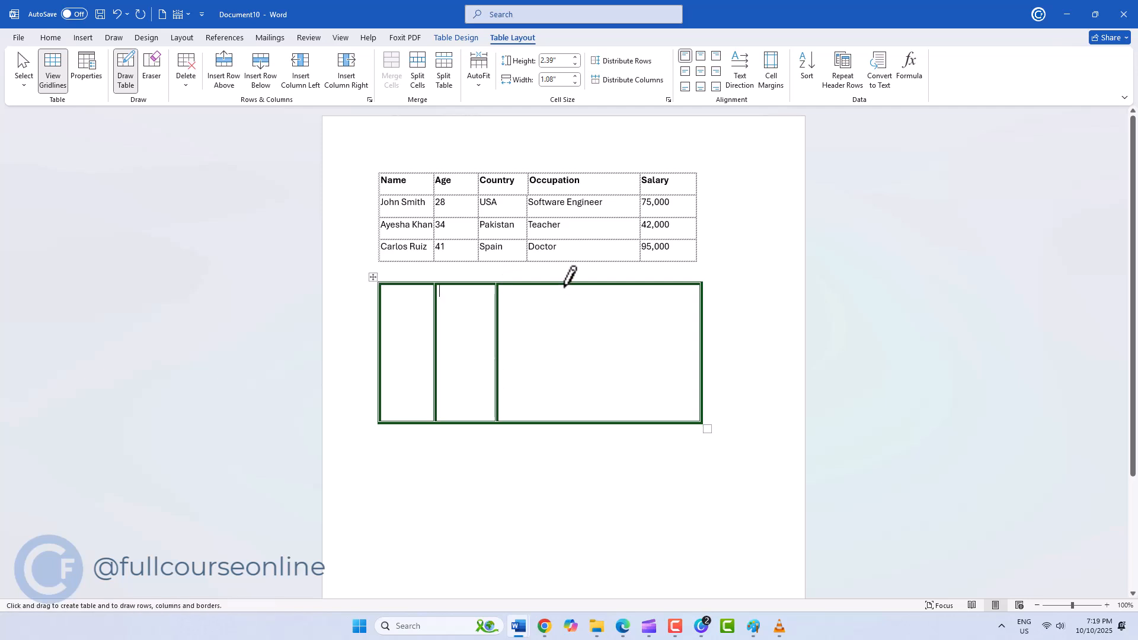
pyautogui.moveTo(564, 284); pyautogui.dragTo(560, 418)
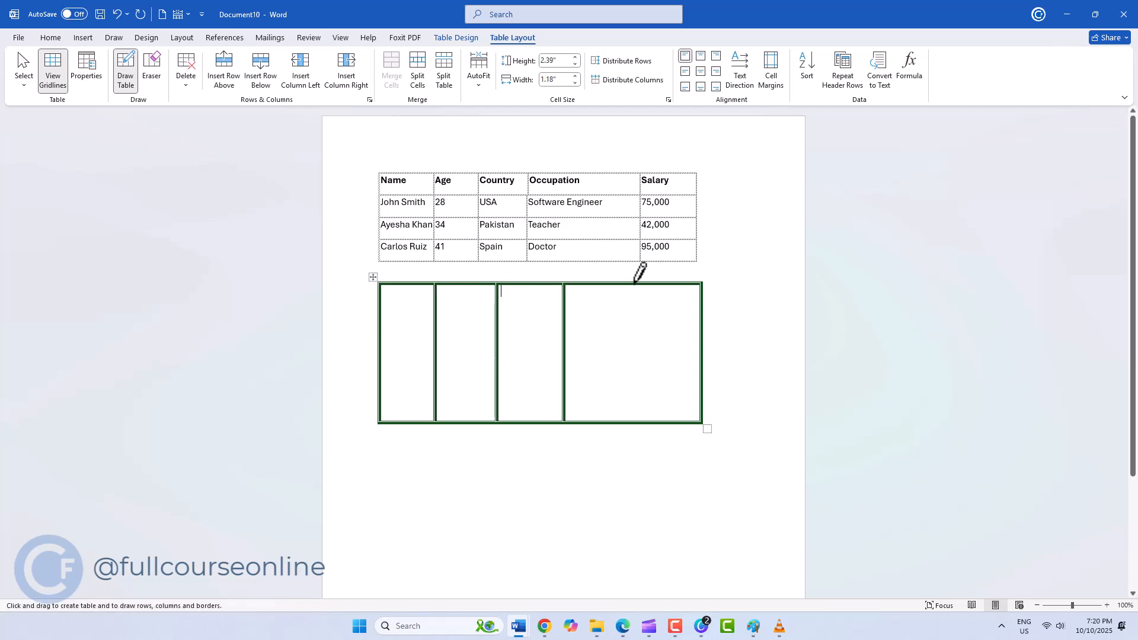
pyautogui.moveTo(634, 286); pyautogui.dragTo(633, 379)
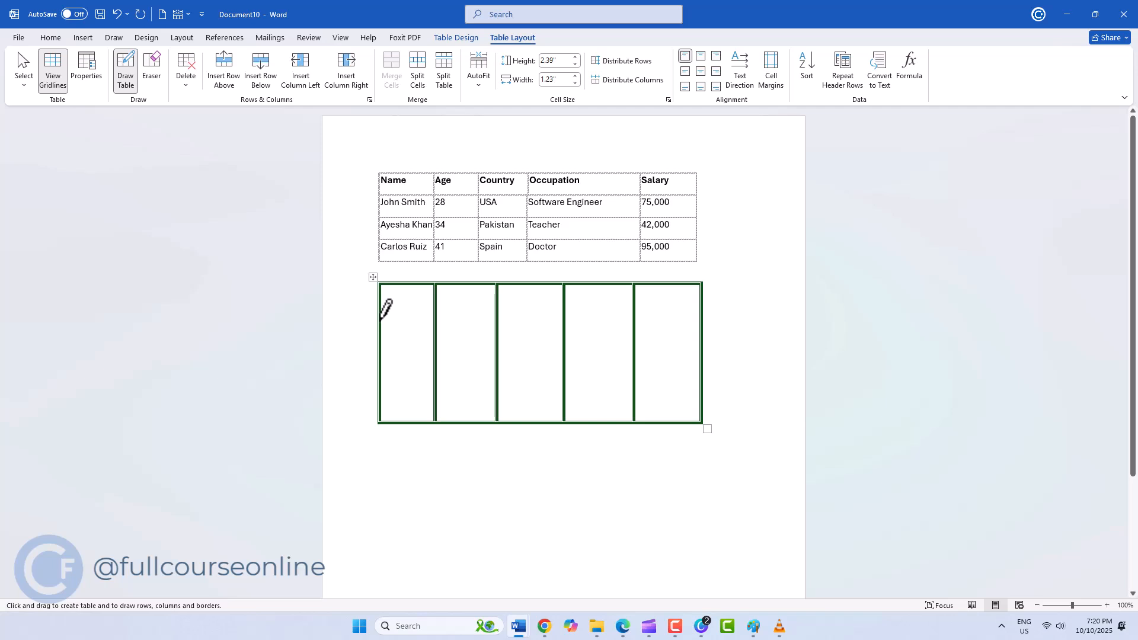
# - Draw three horizontal lines across the new table to divide it into four rows
pyautogui.moveTo(642, 315); pyautogui.dragTo(382, 318)
pyautogui.moveTo(383, 359)
pyautogui.mouseDown()
pyautogui.moveTo(676, 354)
pyautogui.moveTo(652, 355)
pyautogui.mouseUp()
pyautogui.moveTo(380, 396); pyautogui.dragTo(681, 397)
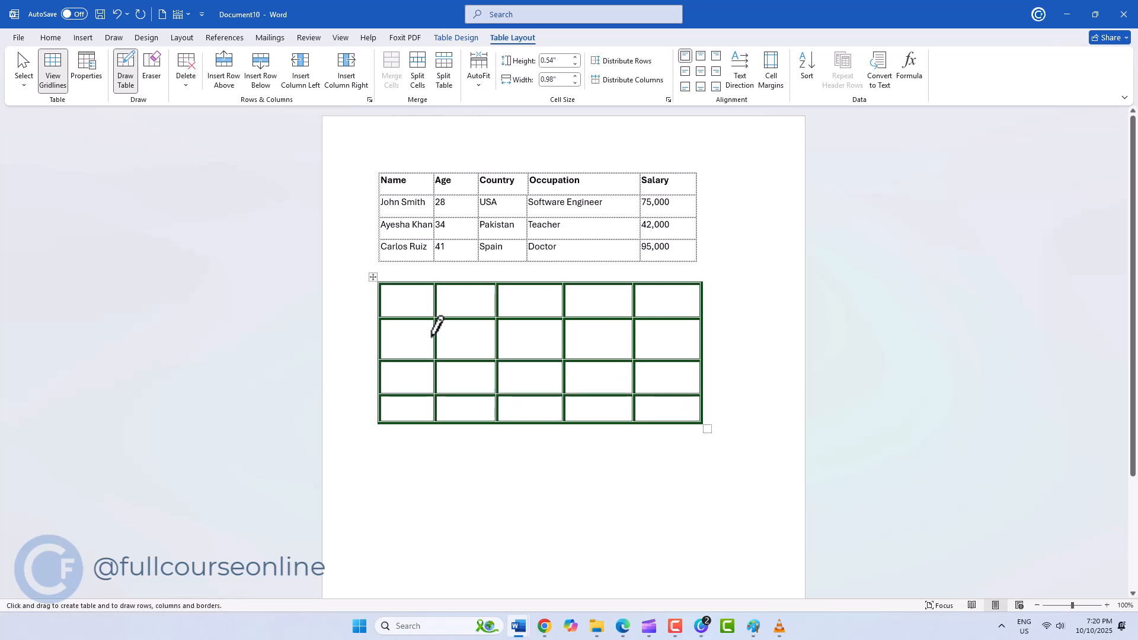
# - Erase the borders between the first three cells of the drawn table's top row and between the third row's second and third cells
pyautogui.click(155, 67)
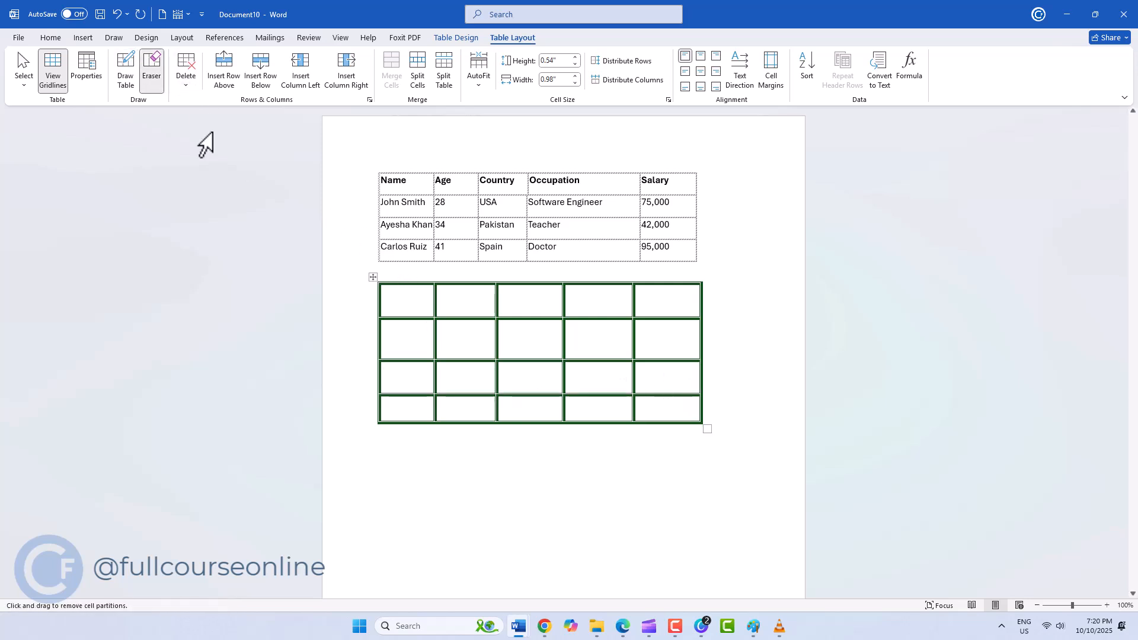
pyautogui.click(436, 304)
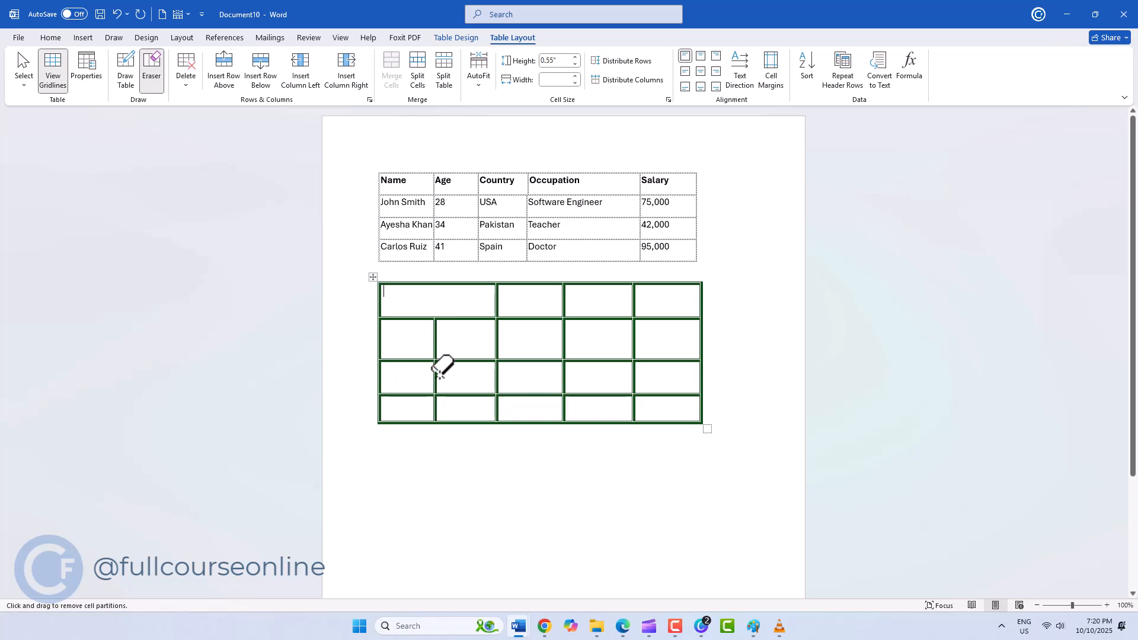
pyautogui.click(497, 305)
pyautogui.click(497, 375)
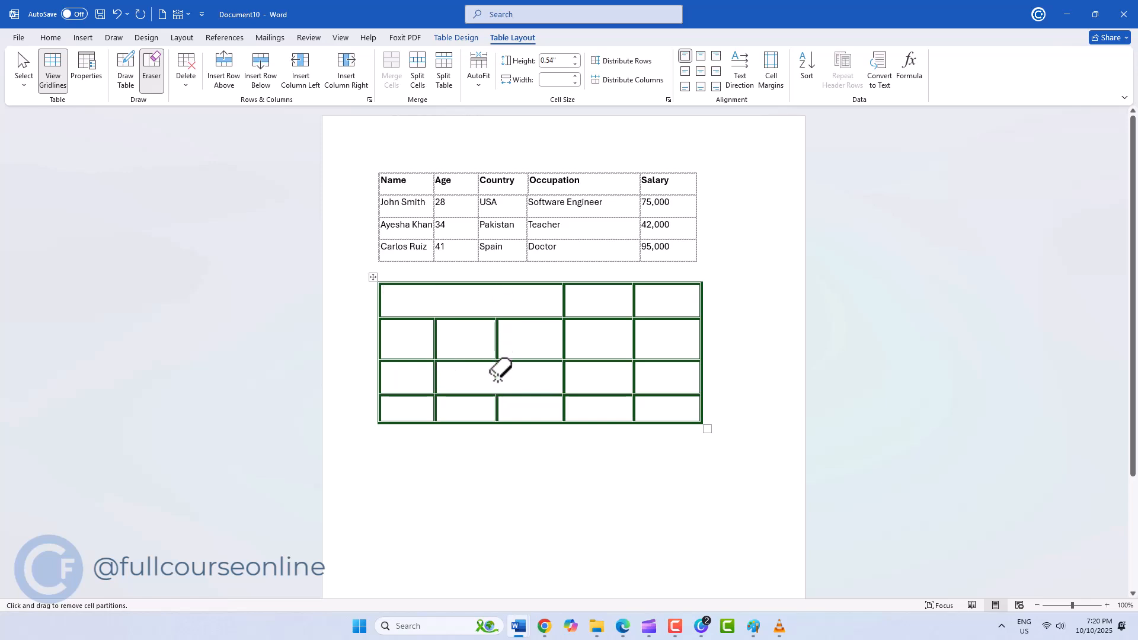
pyautogui.press('Escape')
# - Delete the first cells of the drawn table's second and third rows, shifting the remaining cells left
pyautogui.moveTo(406, 338); pyautogui.dragTo(407, 382)
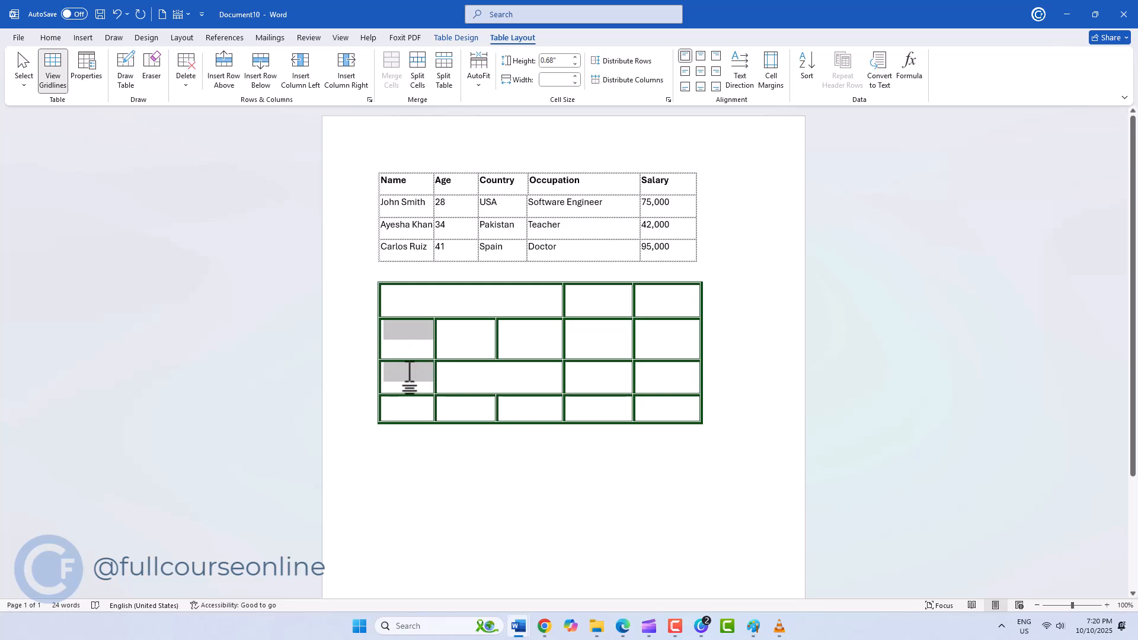
pyautogui.click(186, 87)
pyautogui.click(195, 104)
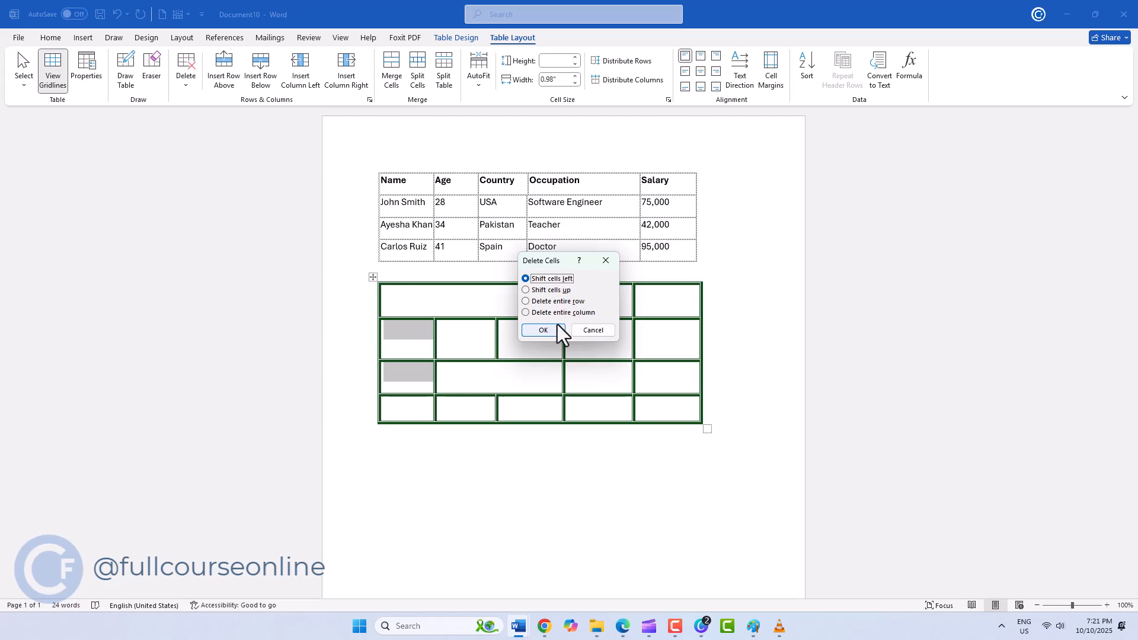
pyautogui.click(541, 330)
# - Delete the shortened rows between the drawn table's top and bottom rows
pyautogui.moveTo(599, 337); pyautogui.dragTo(421, 342)
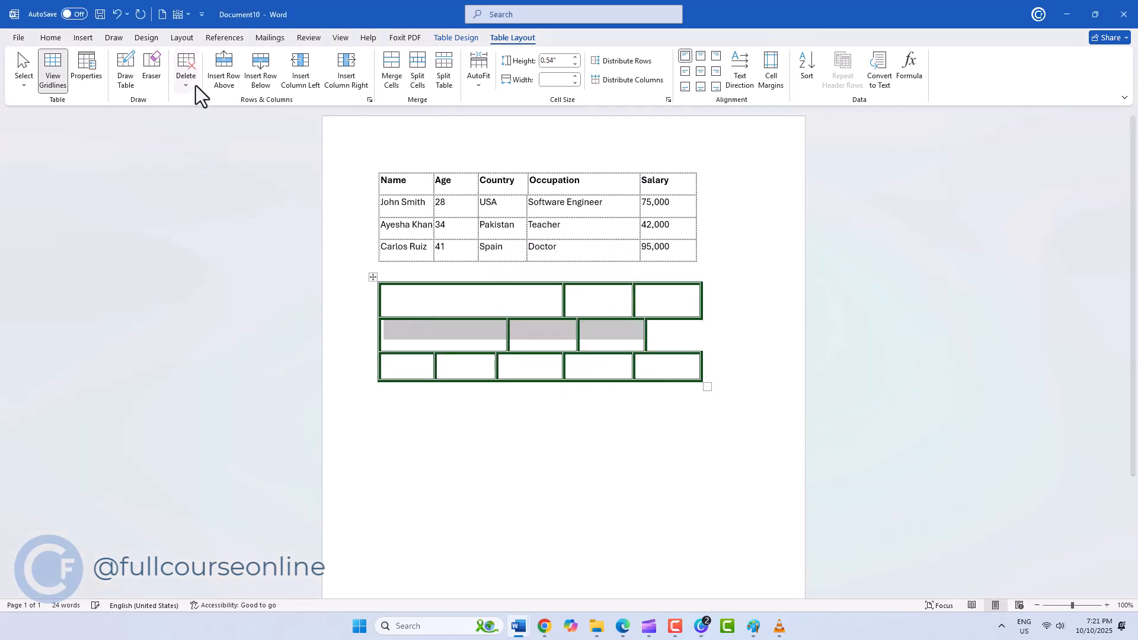
pyautogui.click(187, 83)
pyautogui.click(193, 138)
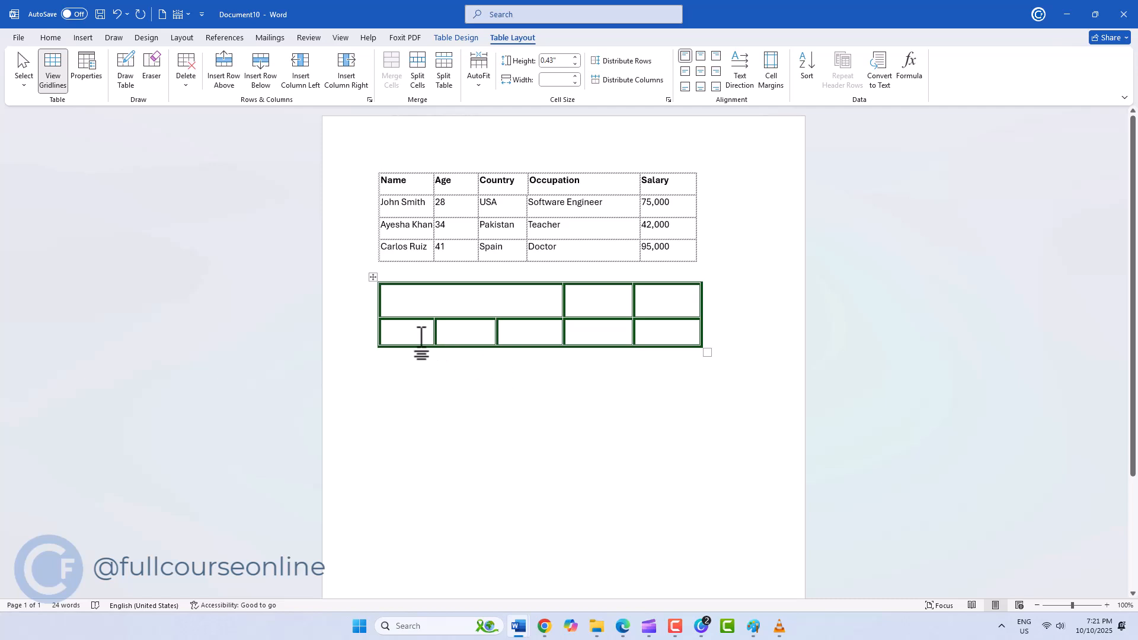
# - Insert a row above the drawn table's bottom row and a column to the right of its last column
pyautogui.click(236, 73)
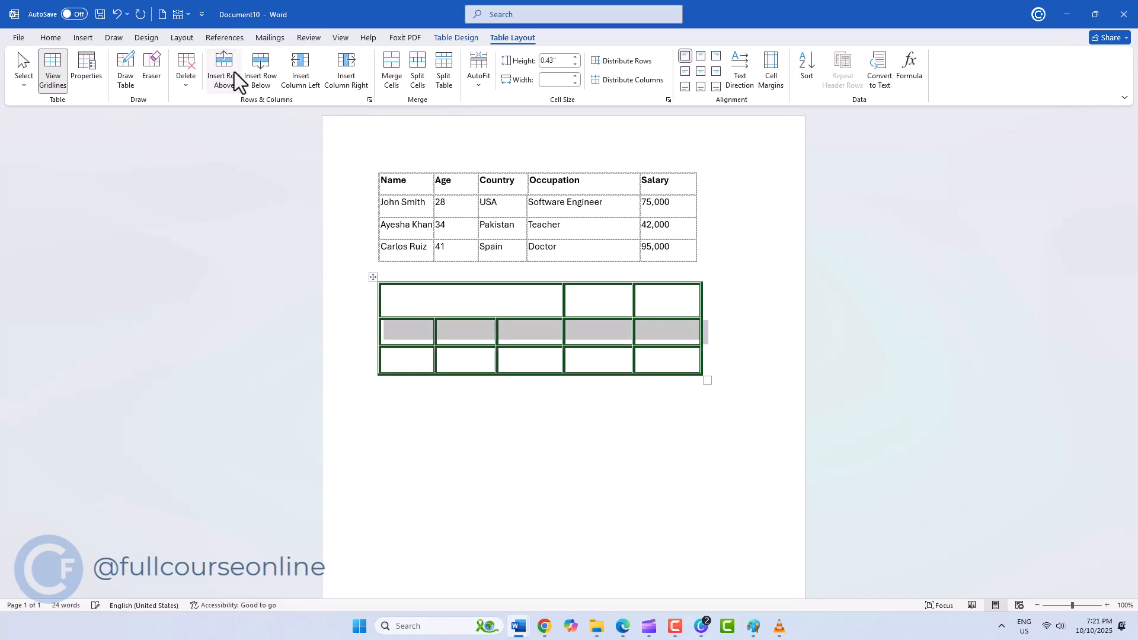
pyautogui.click(418, 362)
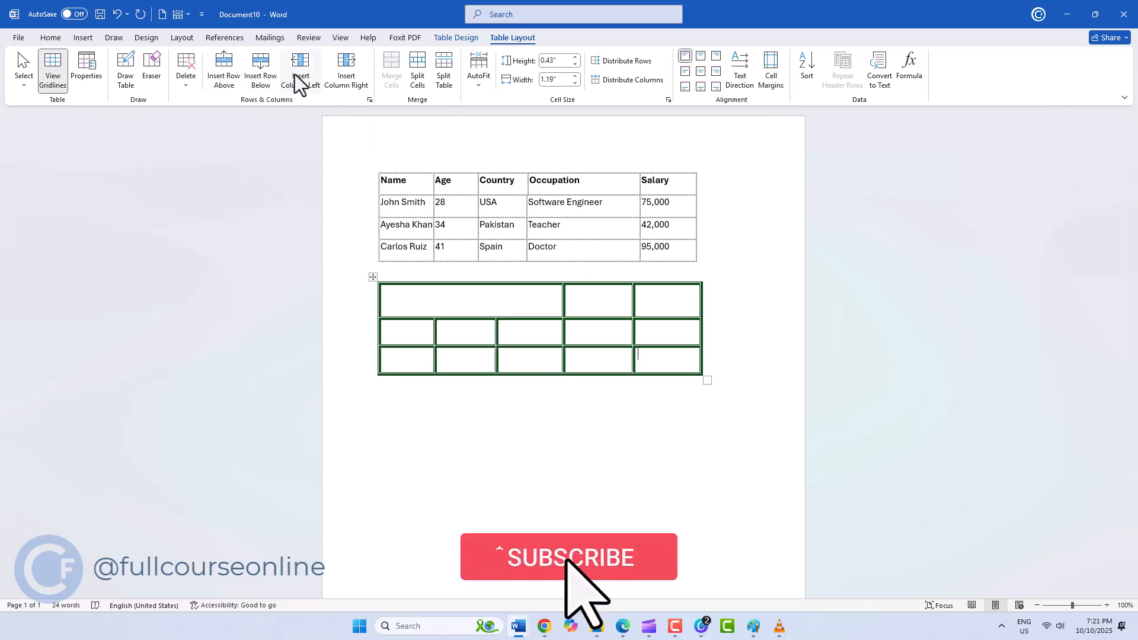
pyautogui.click(341, 75)
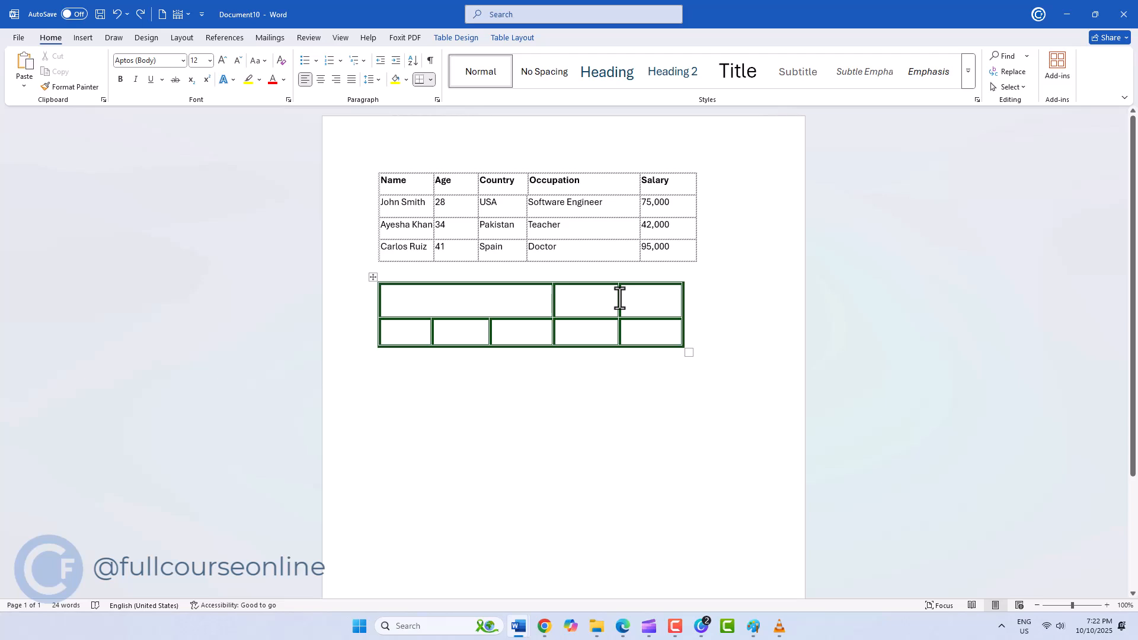
# - Merge all the cells in the green table's top row into a single cell
pyautogui.moveTo(620, 299); pyautogui.dragTo(534, 295)
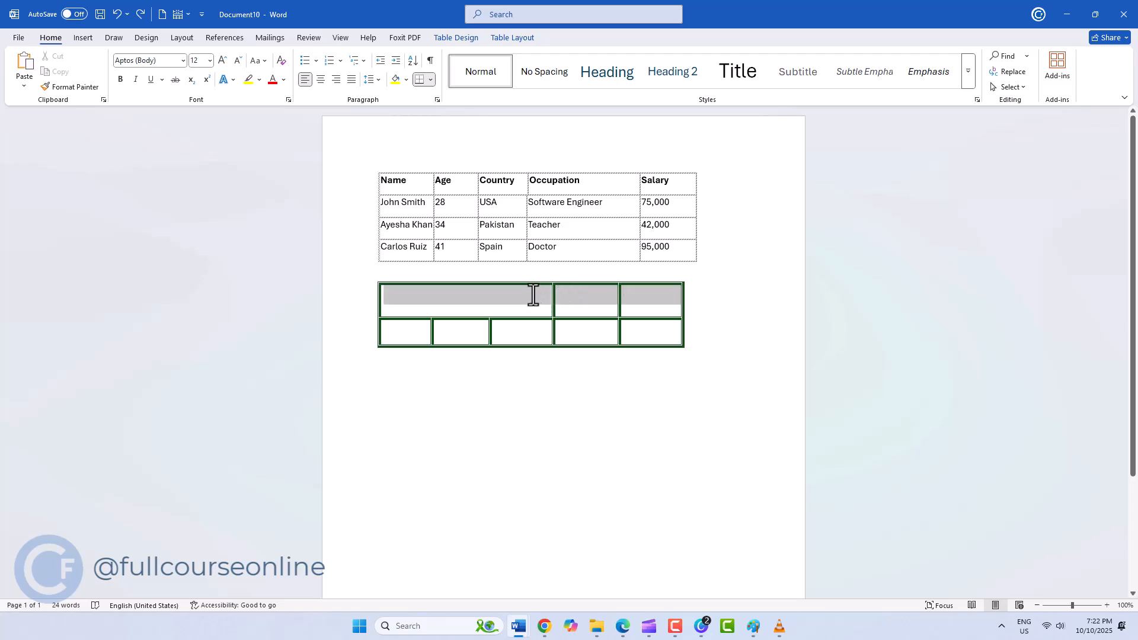
pyautogui.click(492, 38)
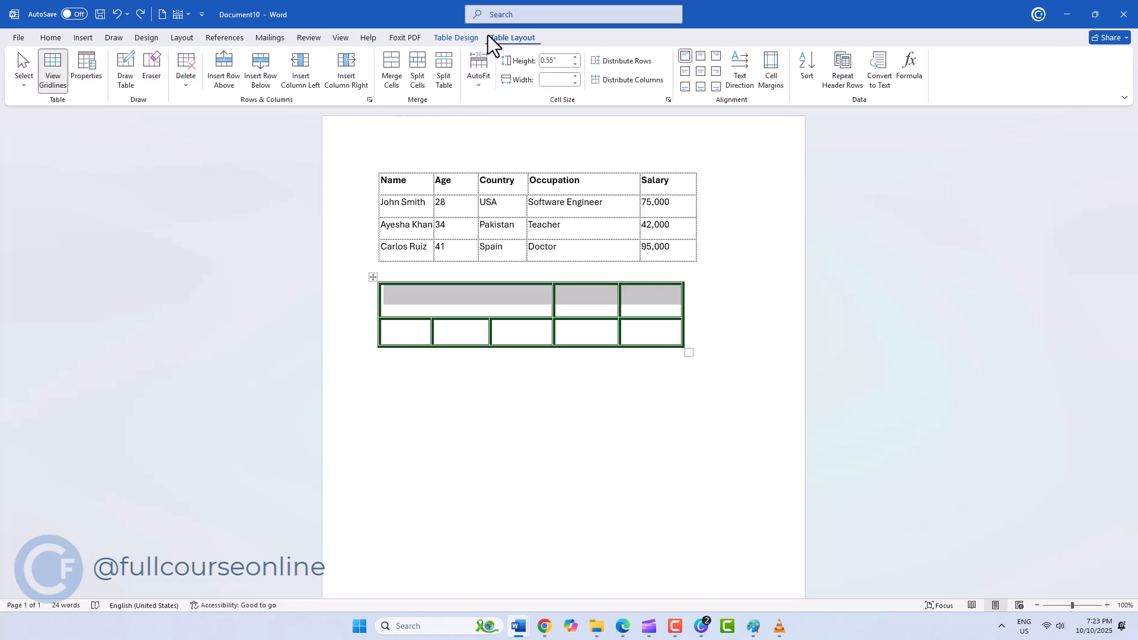
pyautogui.click(383, 77)
# - Split the green table's merged cell into 2 columns and 1 row, and separate the table's two rows into individual tables
pyautogui.click(468, 300)
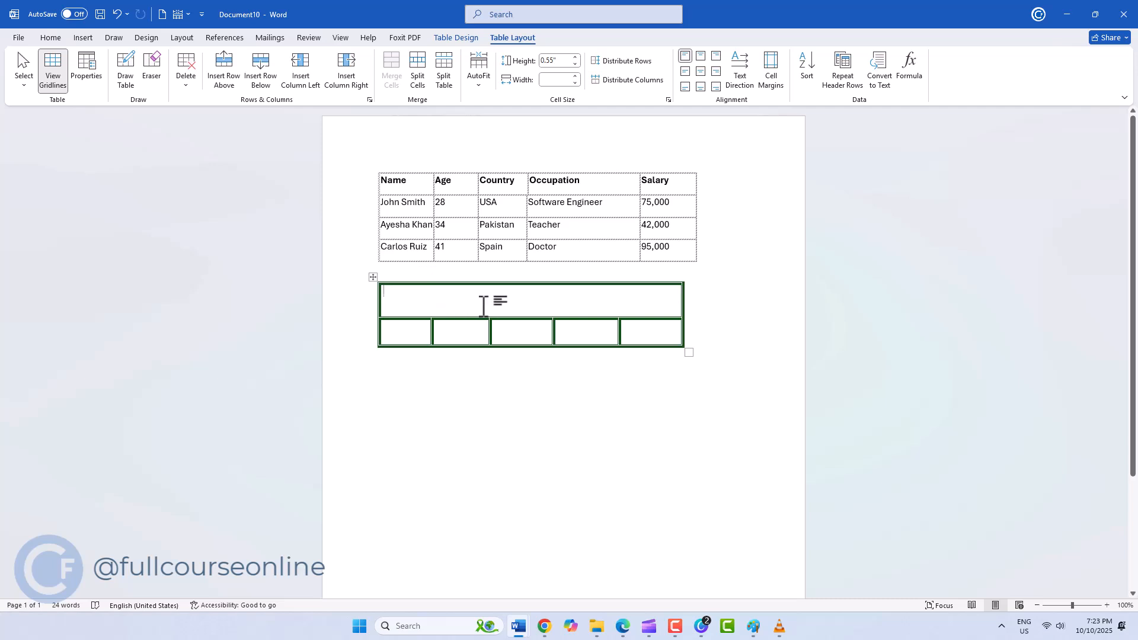
pyautogui.click(421, 86)
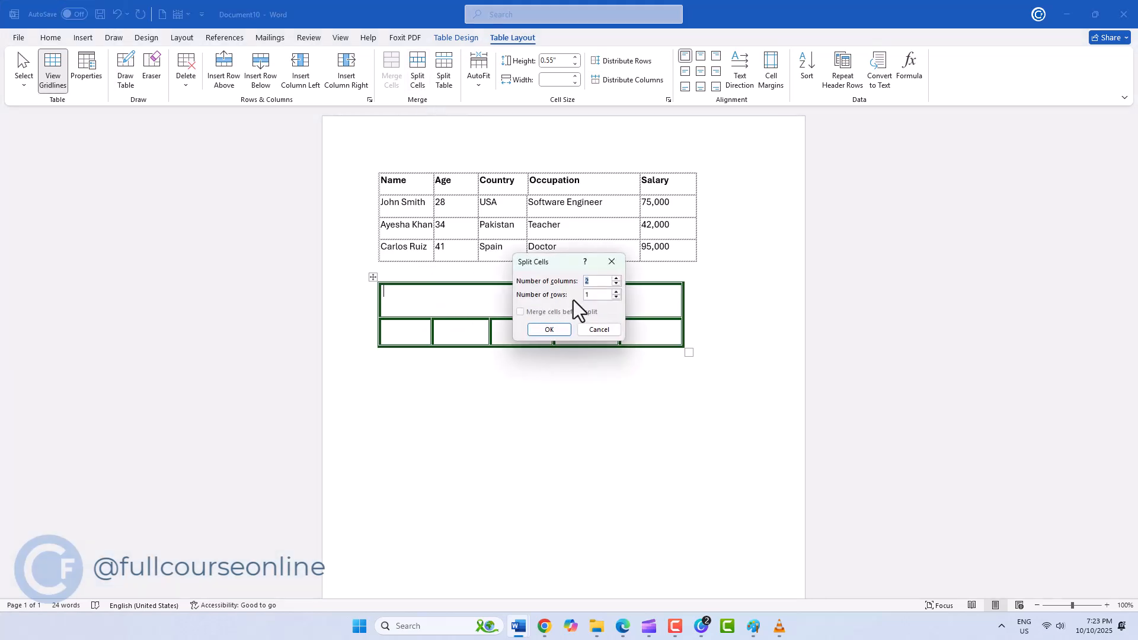
pyautogui.click(550, 330)
pyautogui.click(445, 83)
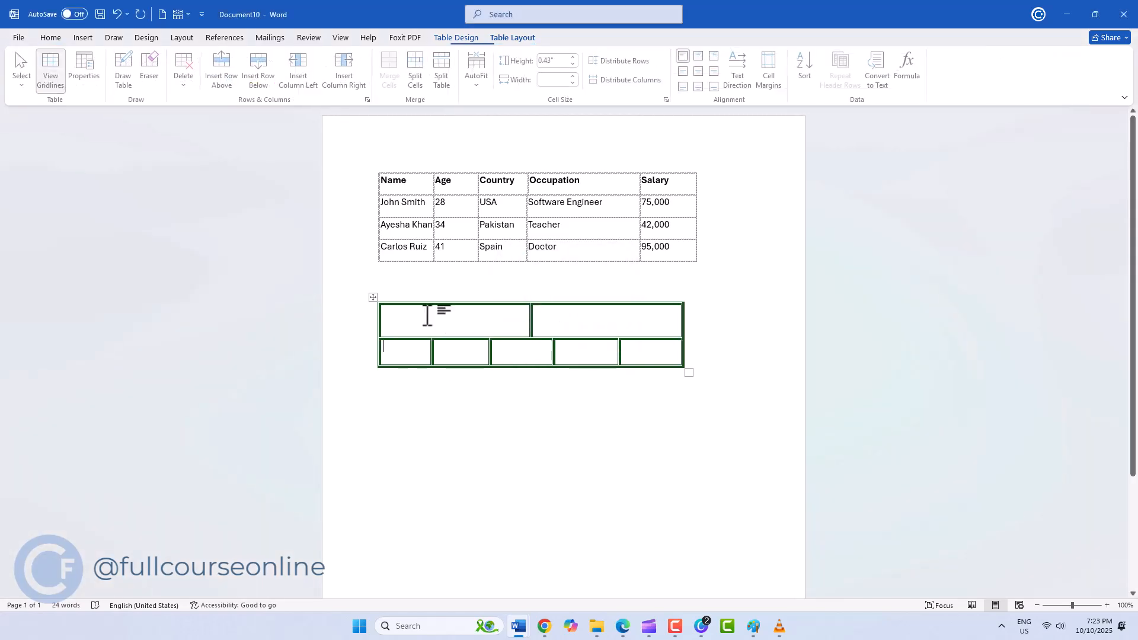
pyautogui.click(446, 86)
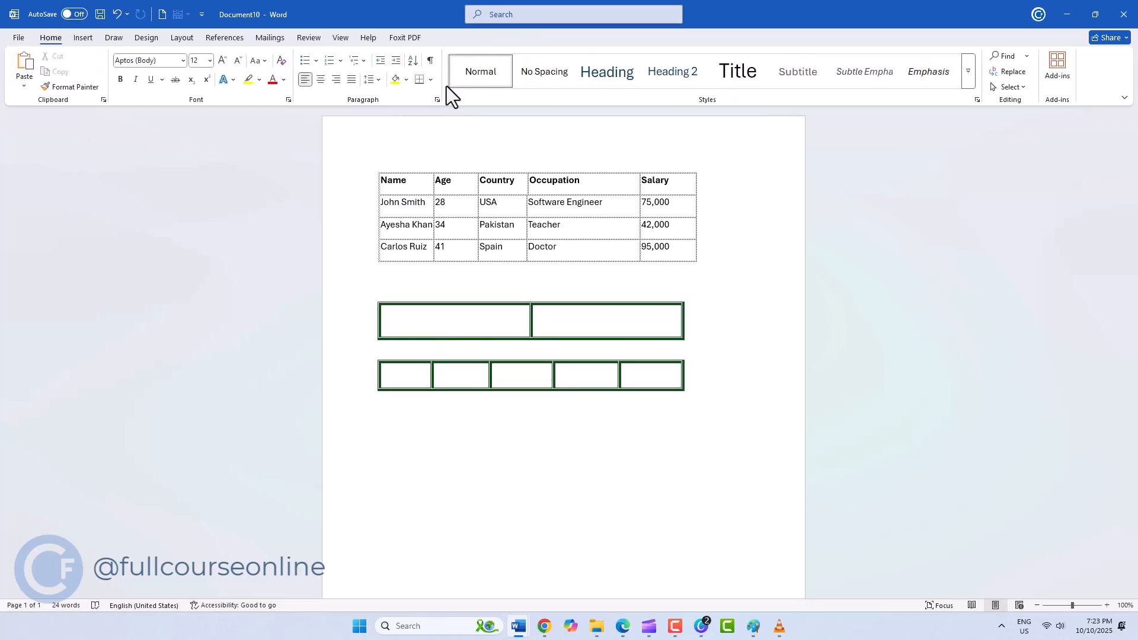
# - Increase the employee table's first data row height and its Age column width by two increments each
pyautogui.click(506, 374)
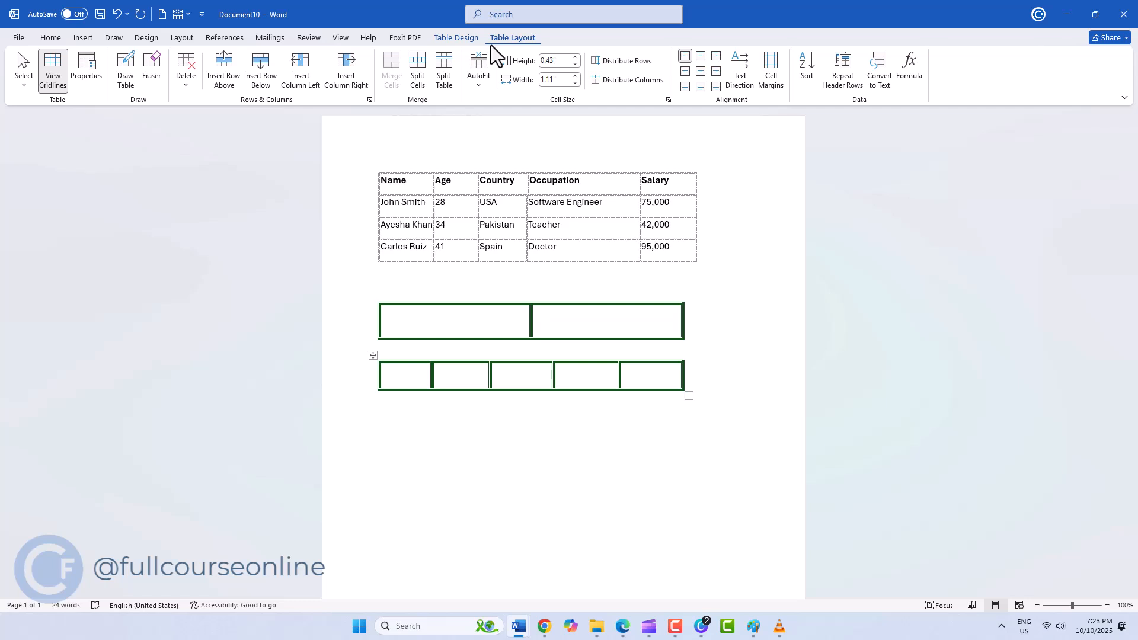
pyautogui.click(460, 198)
pyautogui.click(574, 58)
pyautogui.click(575, 58)
pyautogui.click(572, 77)
pyautogui.click(572, 77)
# - Distribute all rows and columns of the employee table evenly
pyautogui.moveTo(668, 261); pyautogui.dragTo(409, 181)
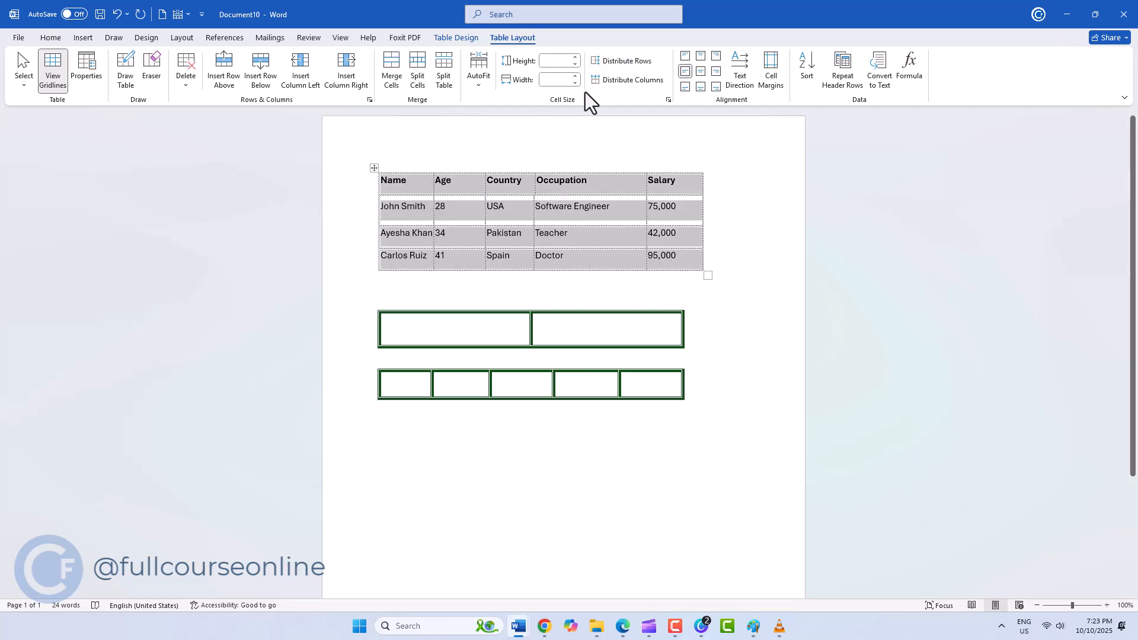
pyautogui.click(642, 61)
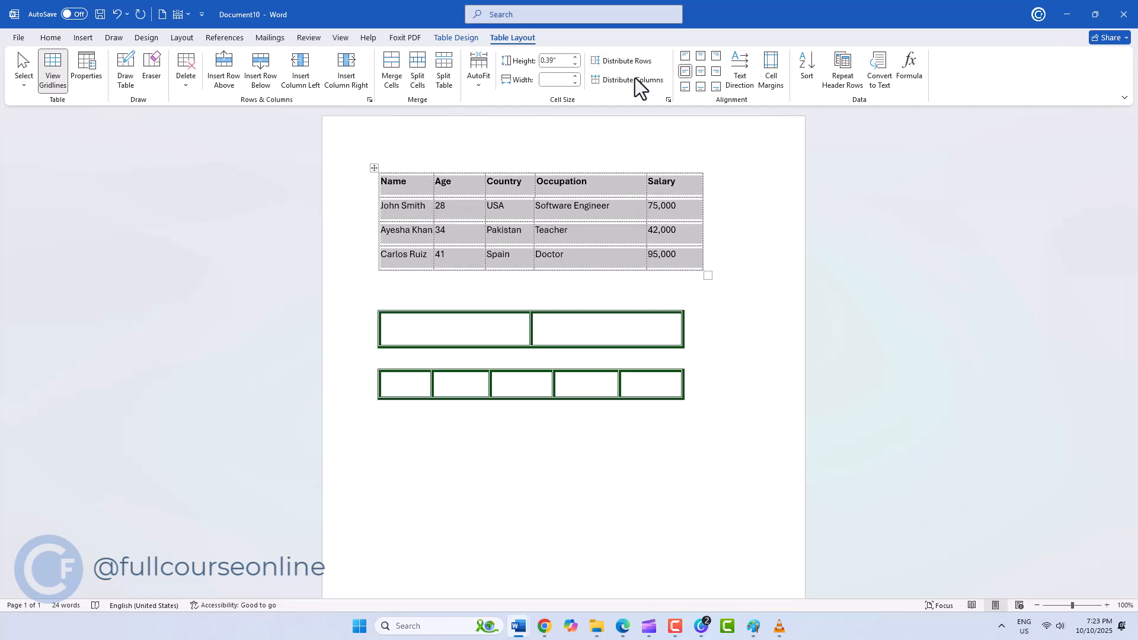
pyautogui.click(631, 84)
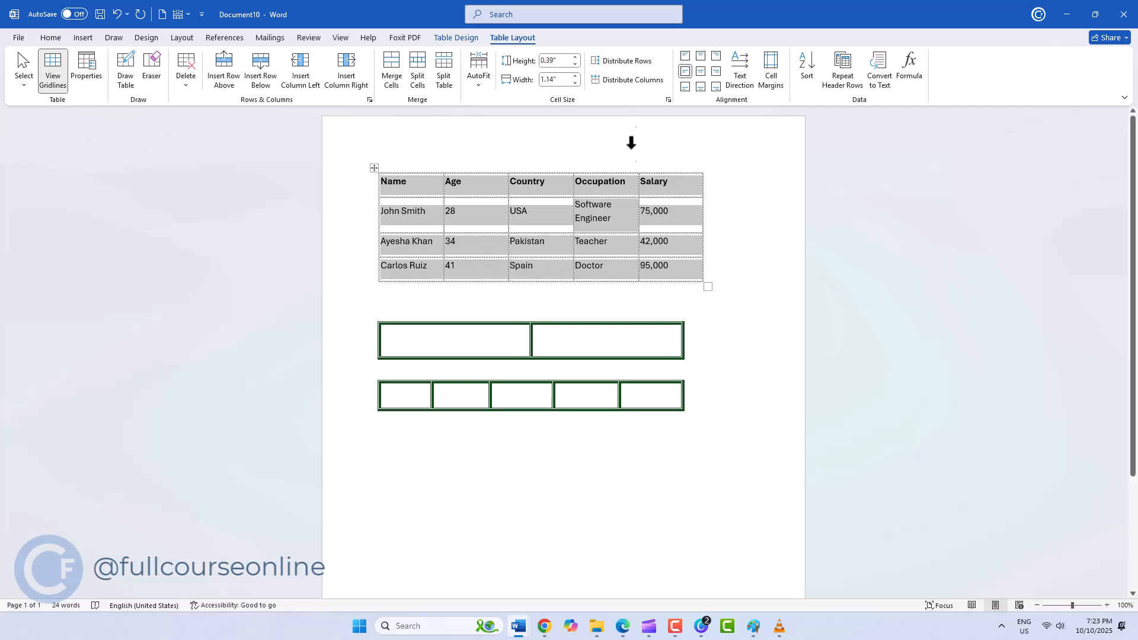
# - Fit the employee table's column widths to their text with AutoFit Contents
pyautogui.click(623, 232)
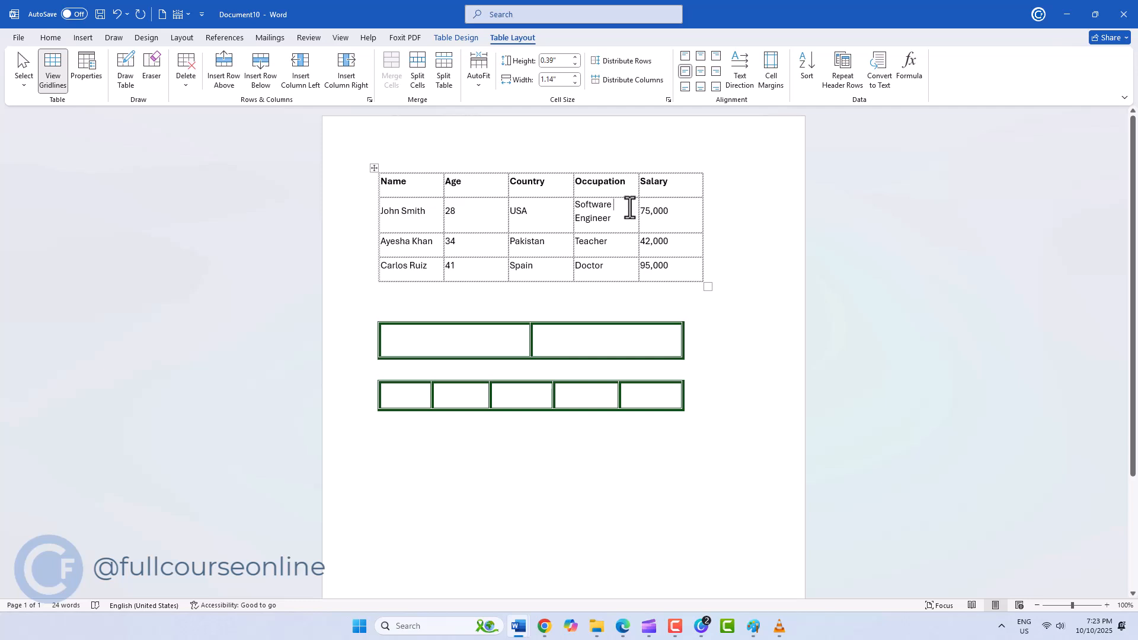
pyautogui.click(474, 72)
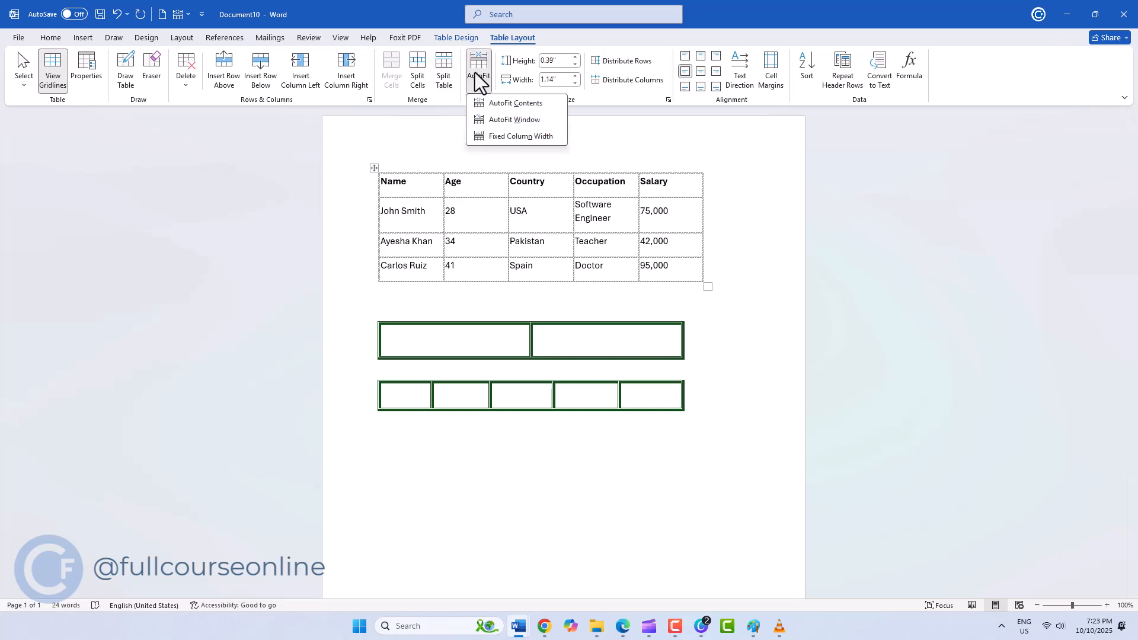
pyautogui.click(489, 111)
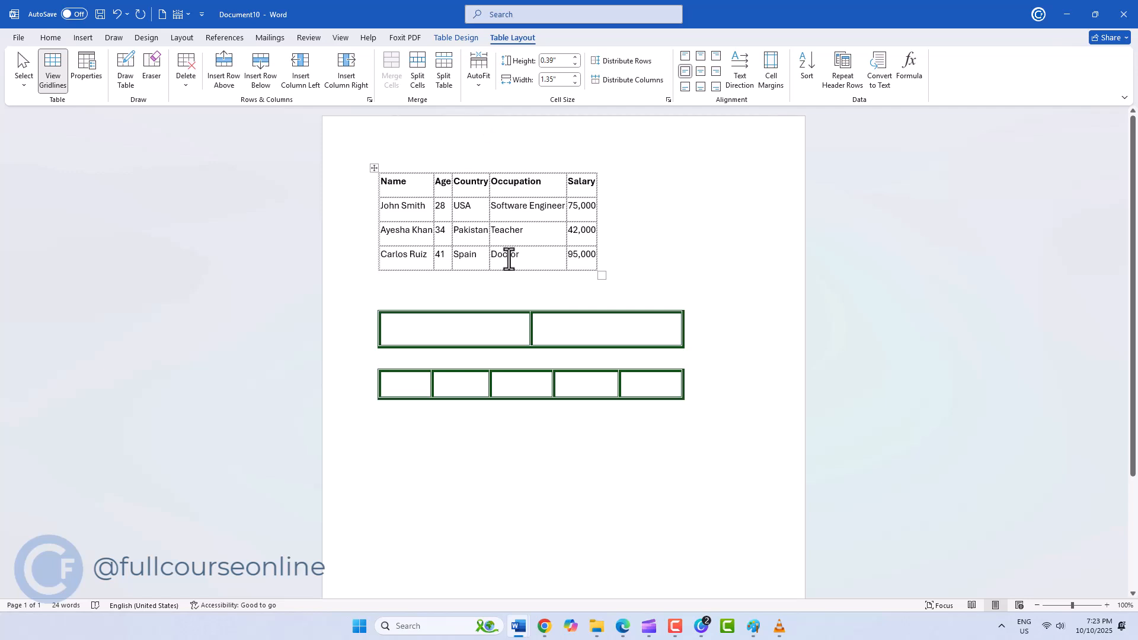
# - Widen the Salary column to about 2.08" and try several alignments on its cells, ending with bottom center
pyautogui.click(580, 254)
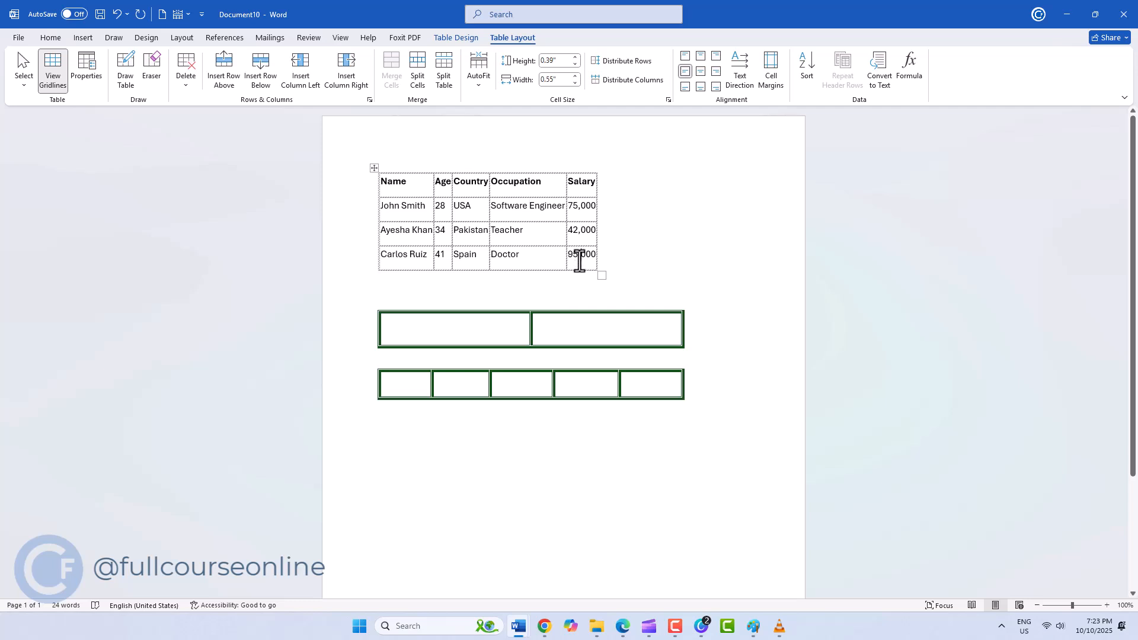
pyautogui.moveTo(597, 228); pyautogui.dragTo(684, 226)
pyautogui.moveTo(599, 254); pyautogui.dragTo(579, 182)
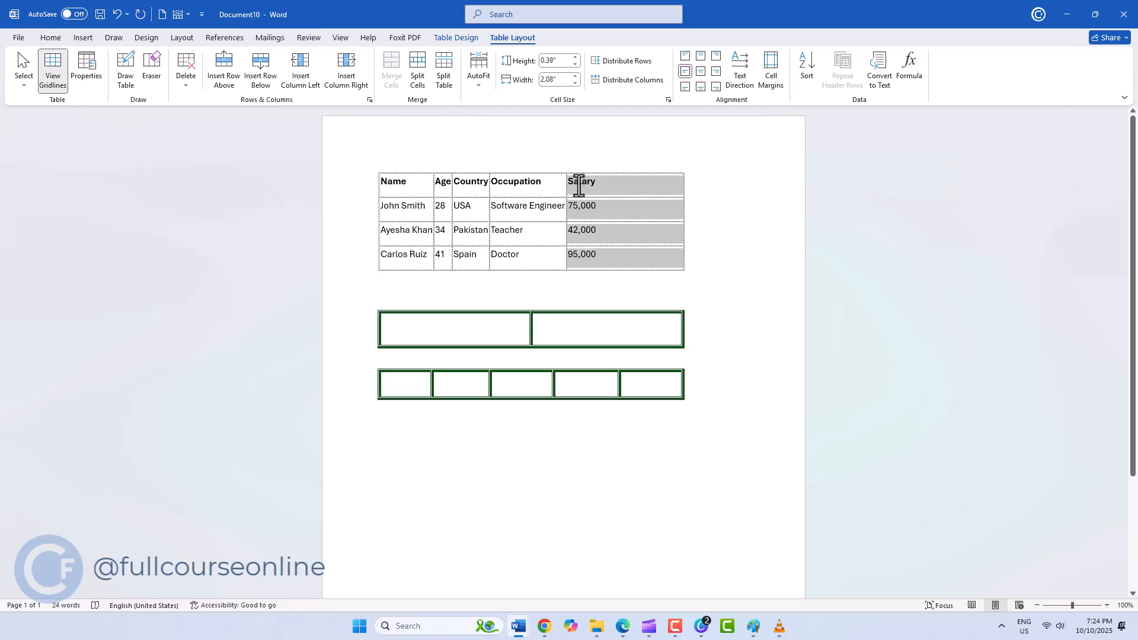
pyautogui.click(700, 55)
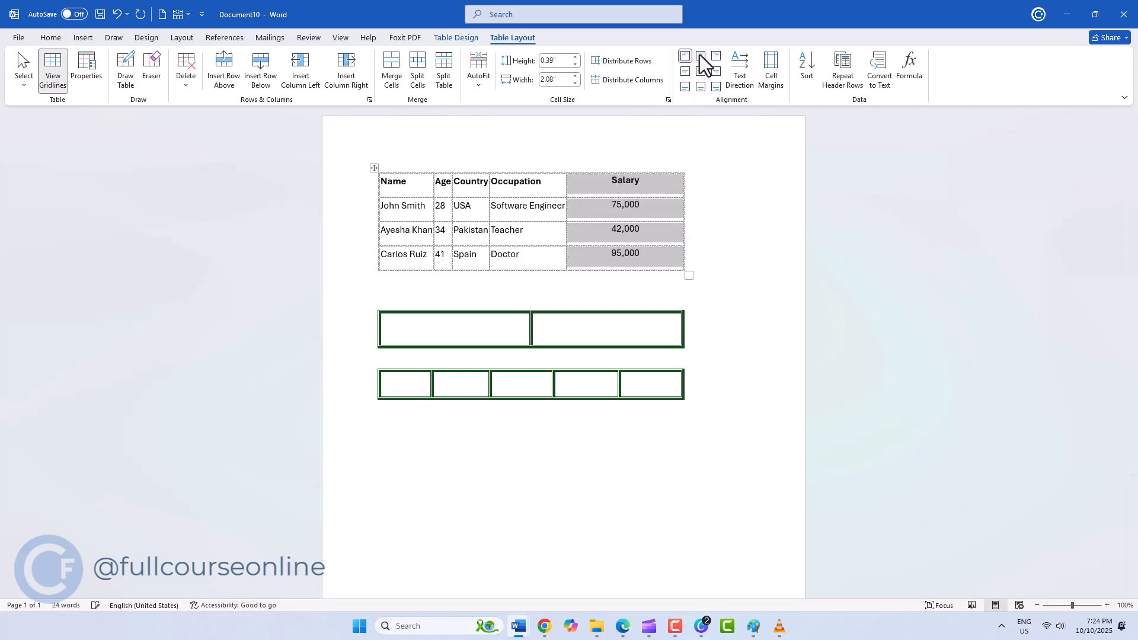
pyautogui.click(716, 56)
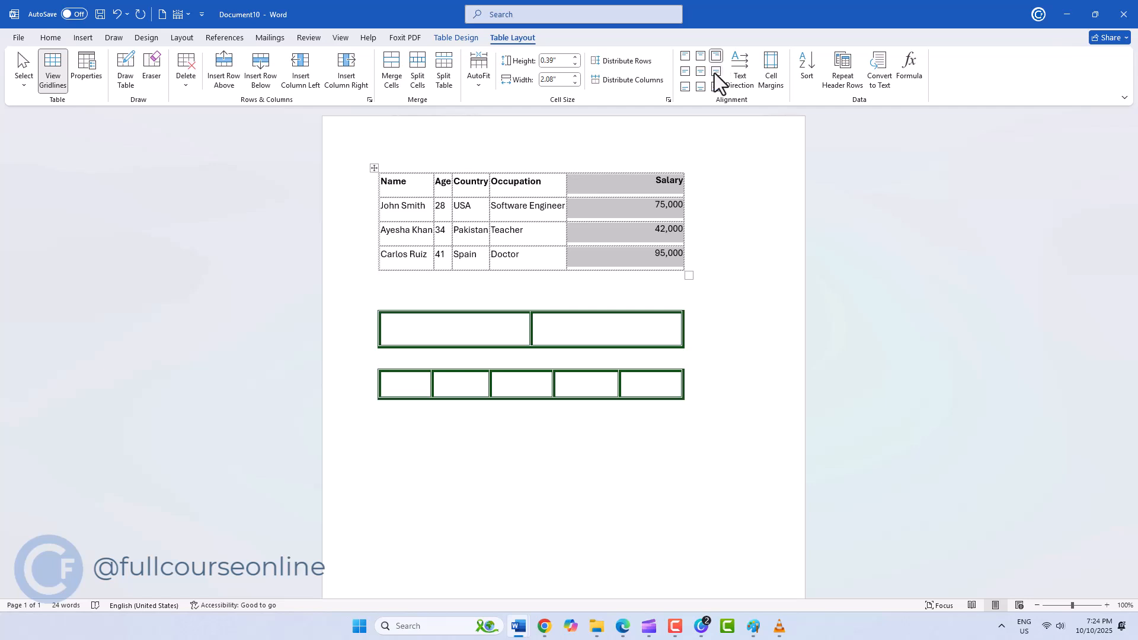
pyautogui.click(715, 71)
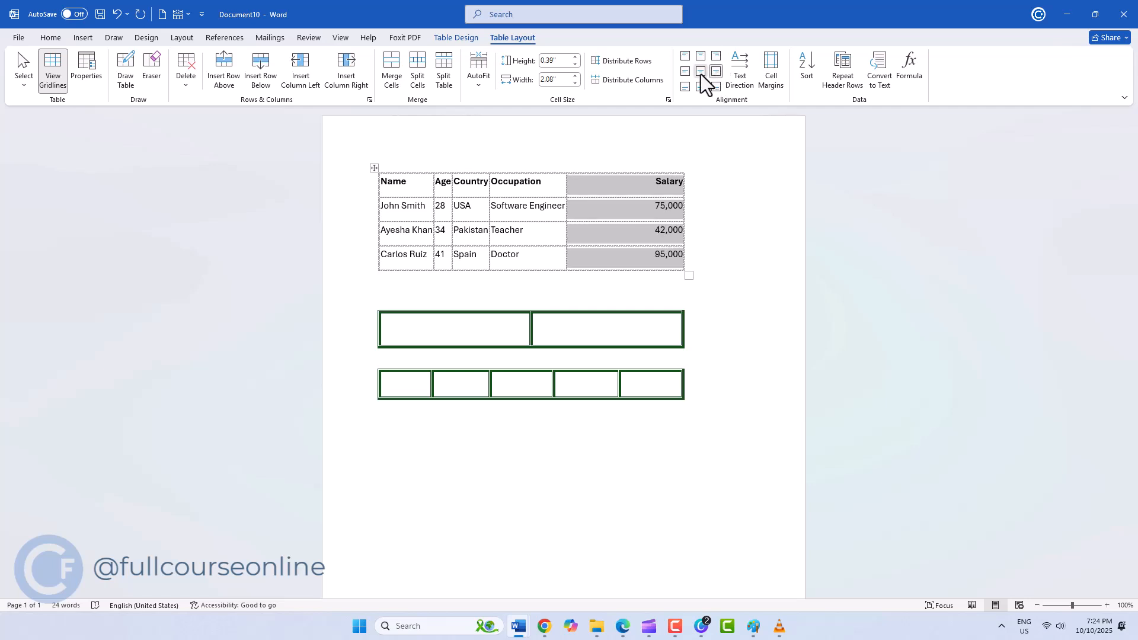
pyautogui.click(700, 72)
pyautogui.click(701, 87)
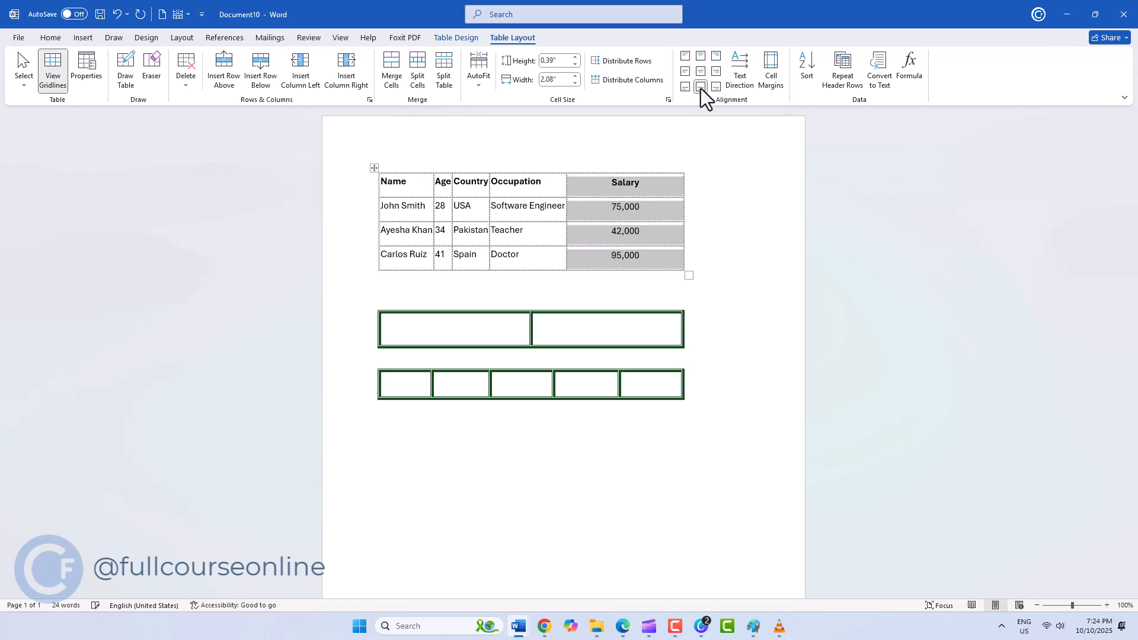
pyautogui.click(700, 230)
# - Rotate the text direction of the Occupation header cell twice so it reads from bottom to top
pyautogui.click(555, 188)
pyautogui.moveTo(555, 188); pyautogui.dragTo(530, 188)
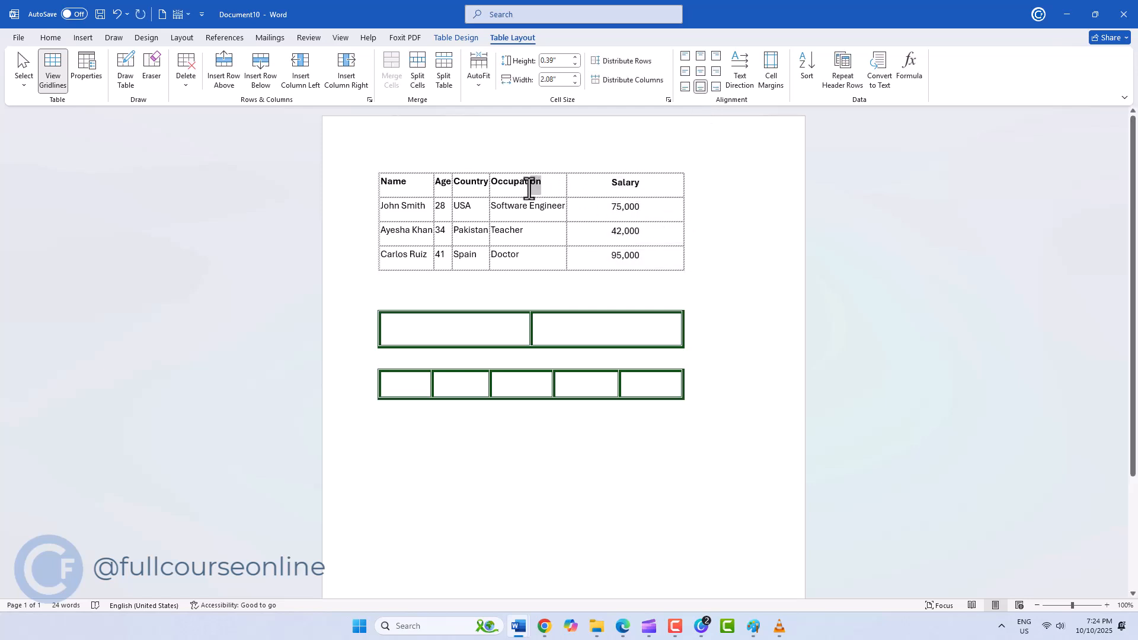
pyautogui.click(731, 84)
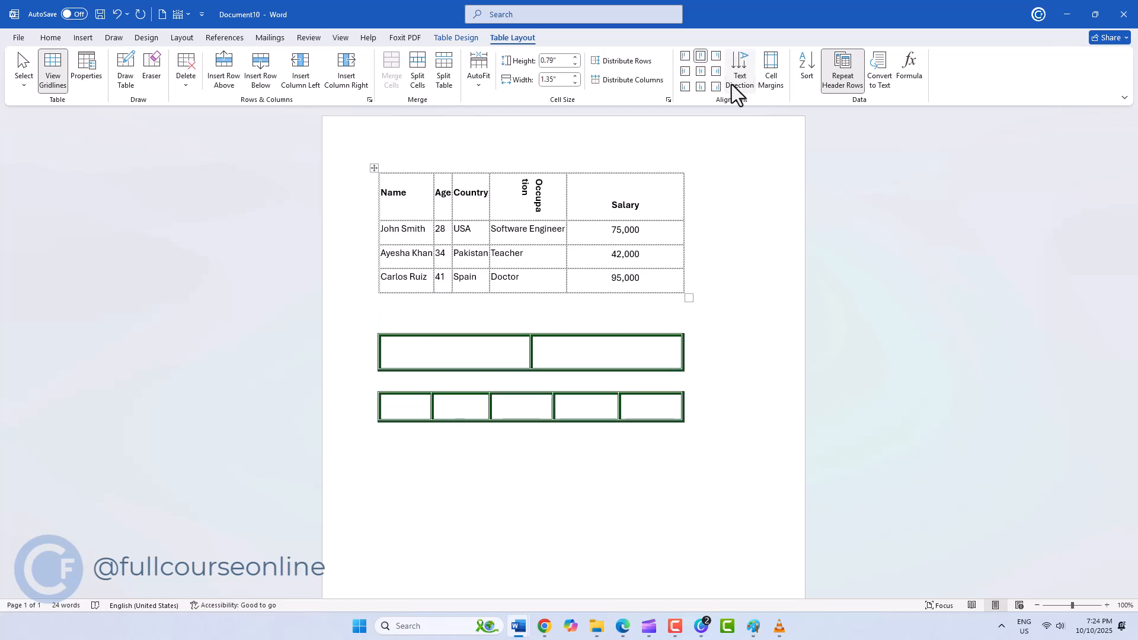
pyautogui.click(732, 84)
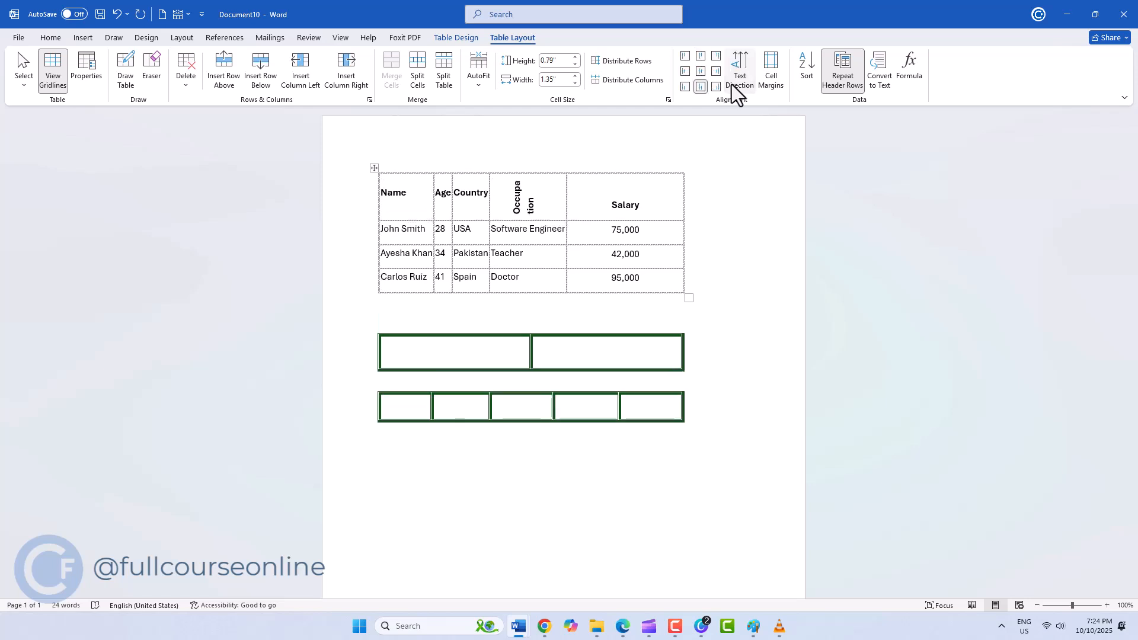
# - Increase the employee table's default cell margins by one increment, keeping spacing between cells at 0.02"
pyautogui.click(642, 206)
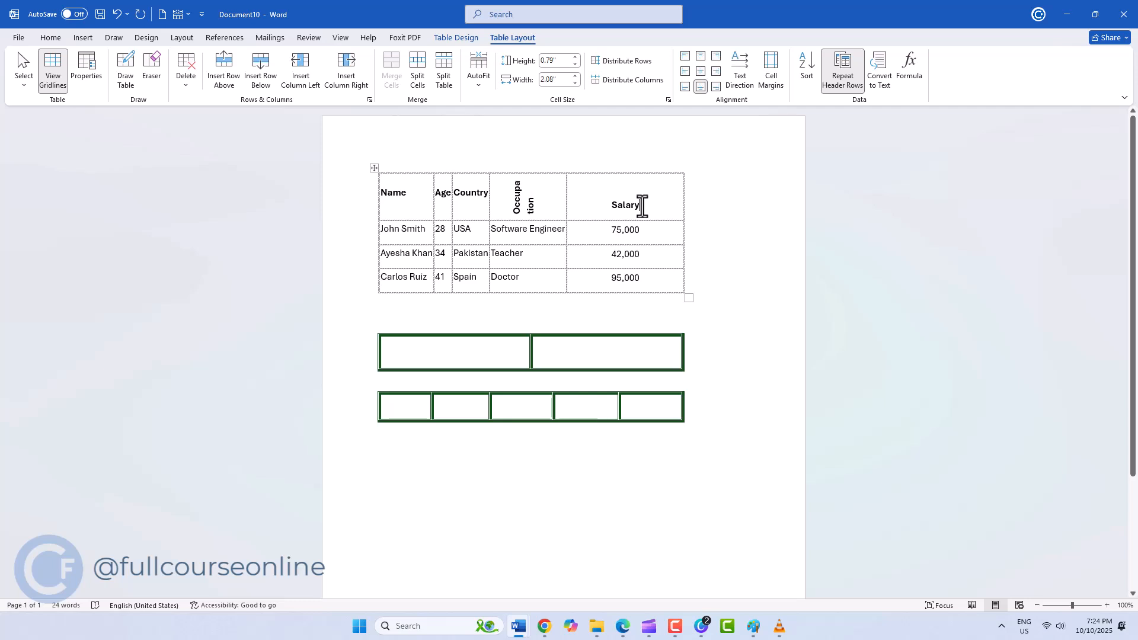
pyautogui.click(759, 87)
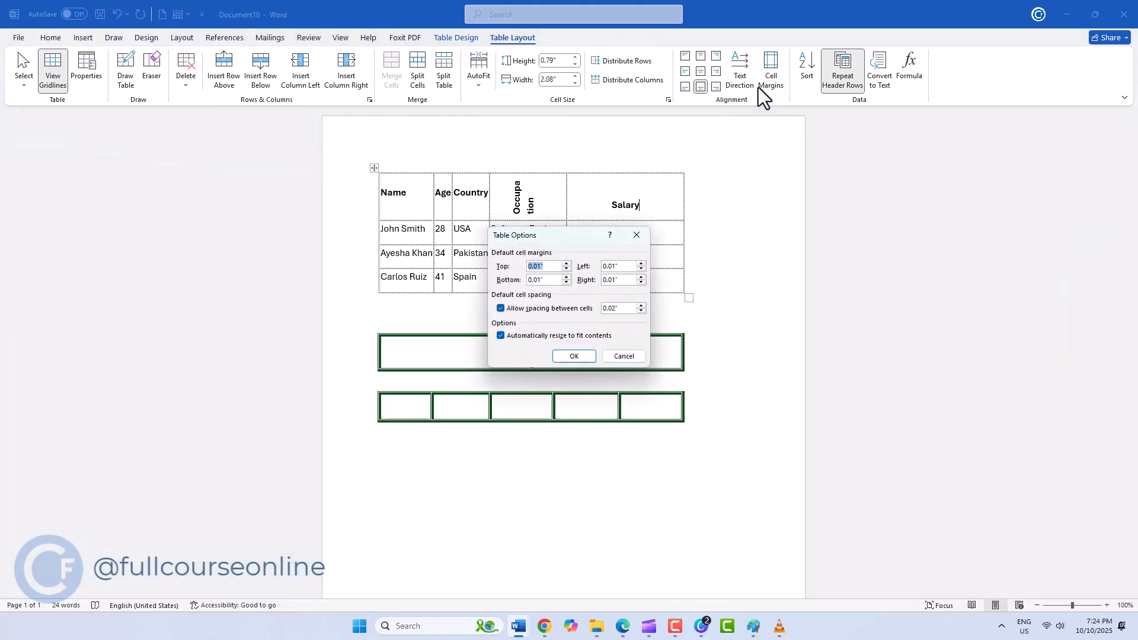
pyautogui.click(567, 277)
pyautogui.click(637, 265)
pyautogui.click(638, 278)
pyautogui.click(584, 355)
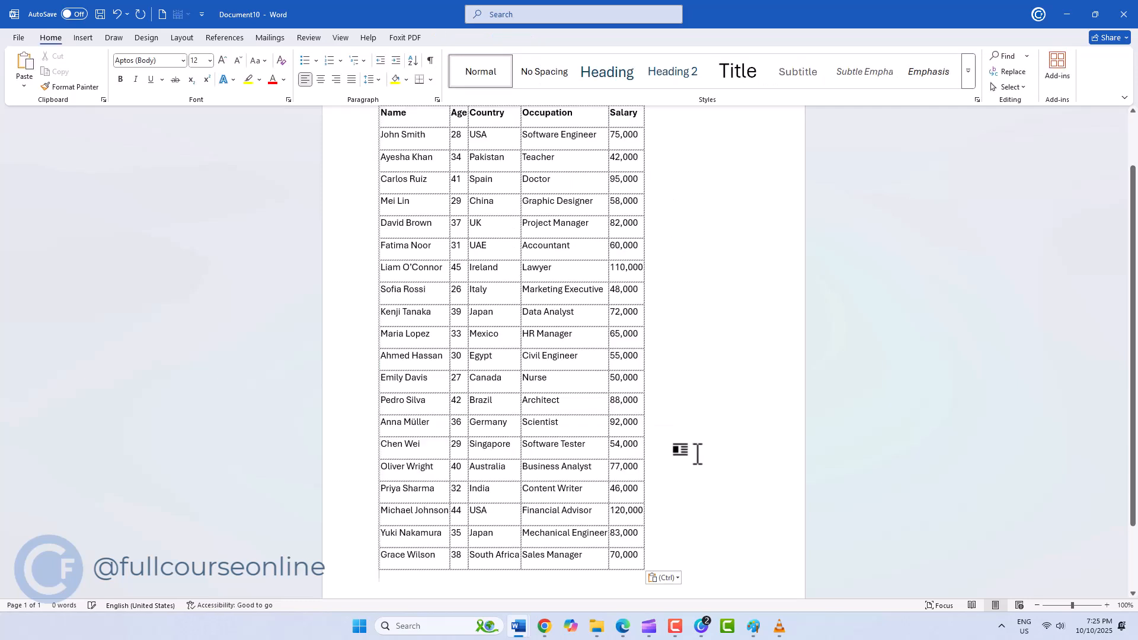
# - Sort the long employee table by Name as text in ascending order
pyautogui.scroll(3, 694, 452)
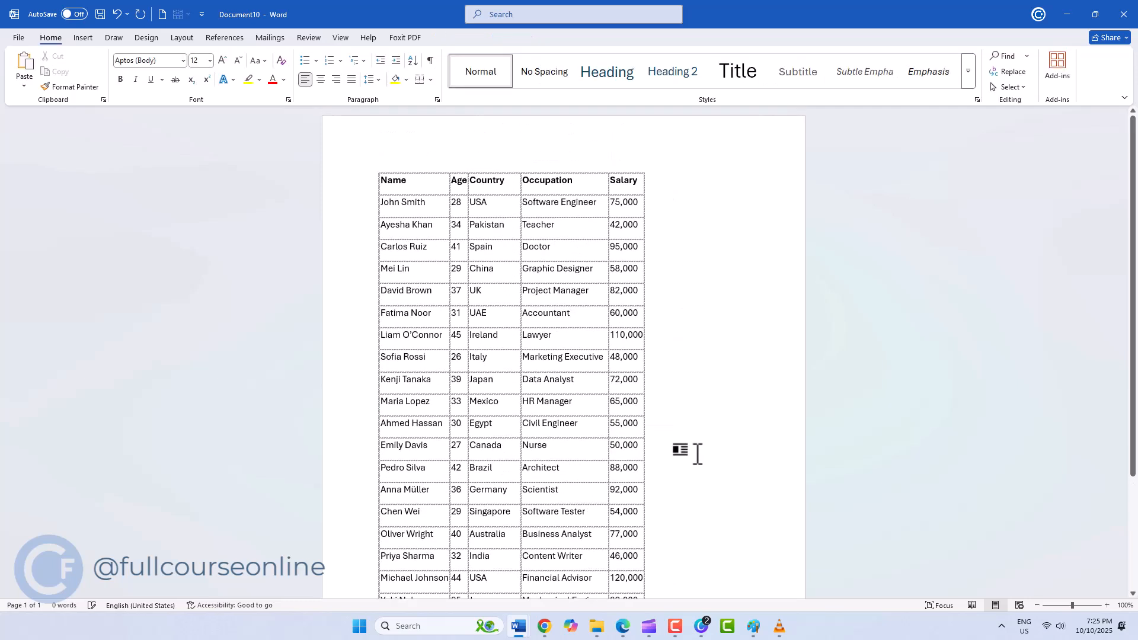
pyautogui.click(443, 213)
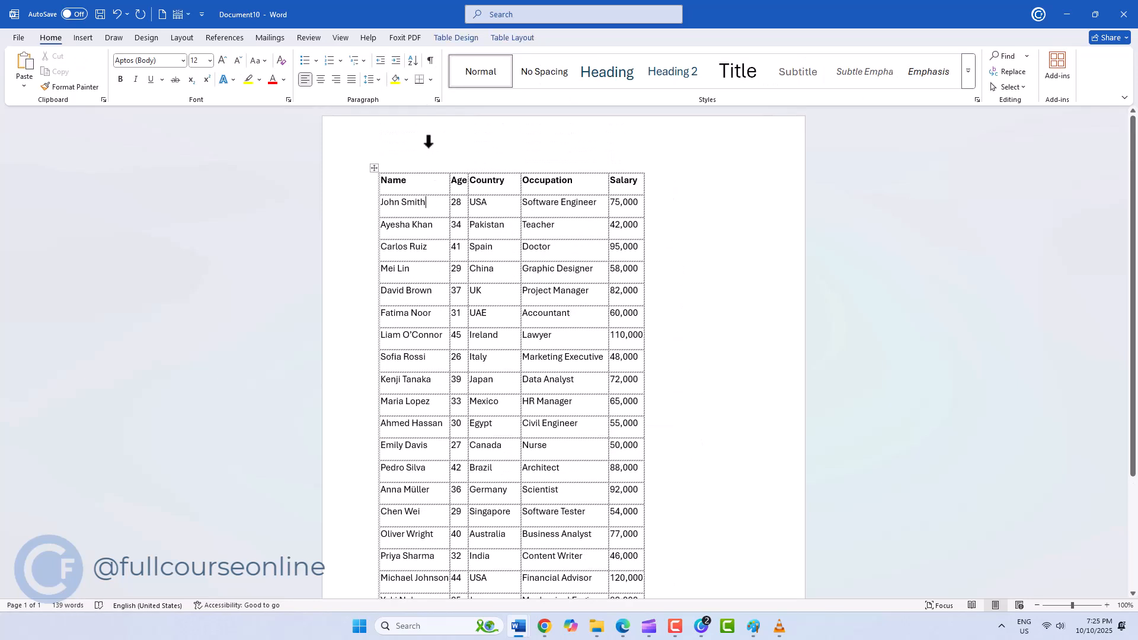
pyautogui.click(503, 44)
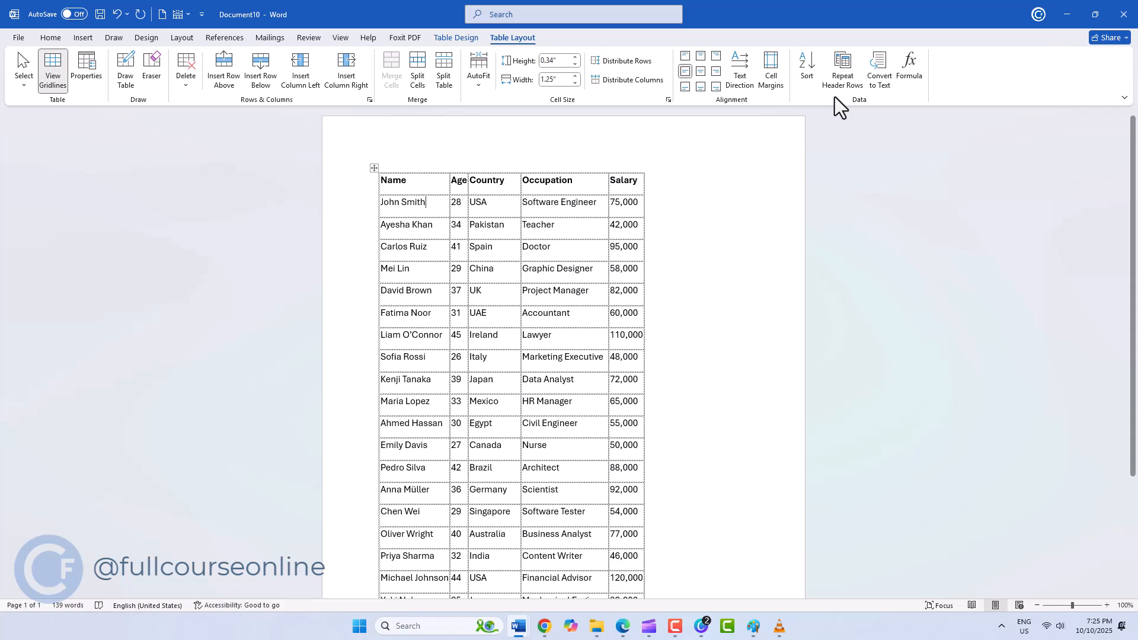
pyautogui.click(807, 79)
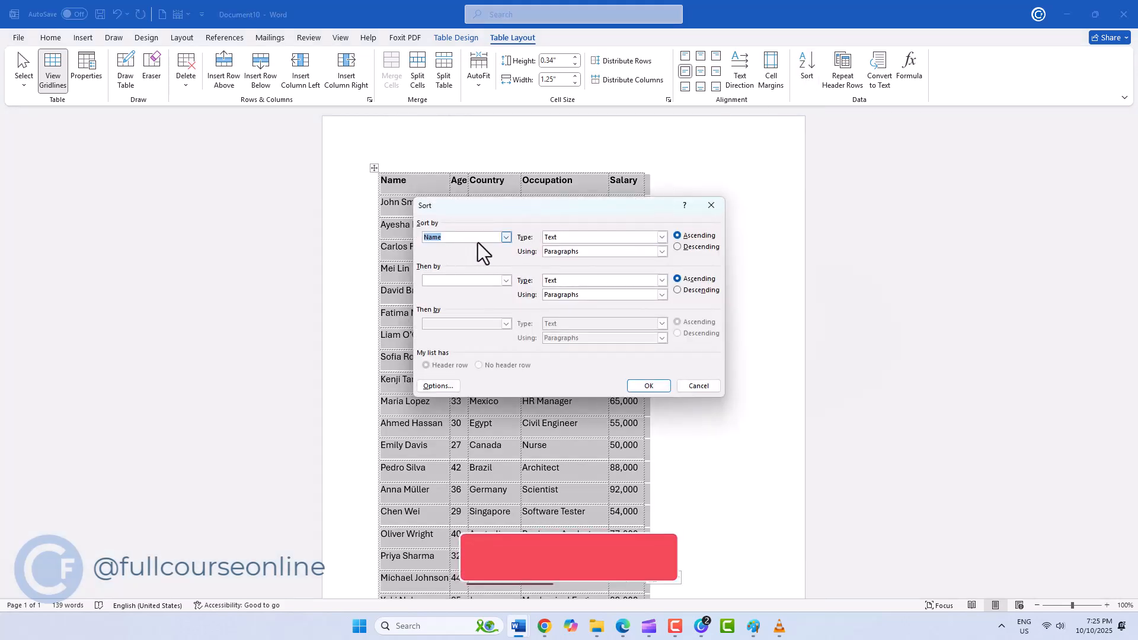
pyautogui.click(649, 386)
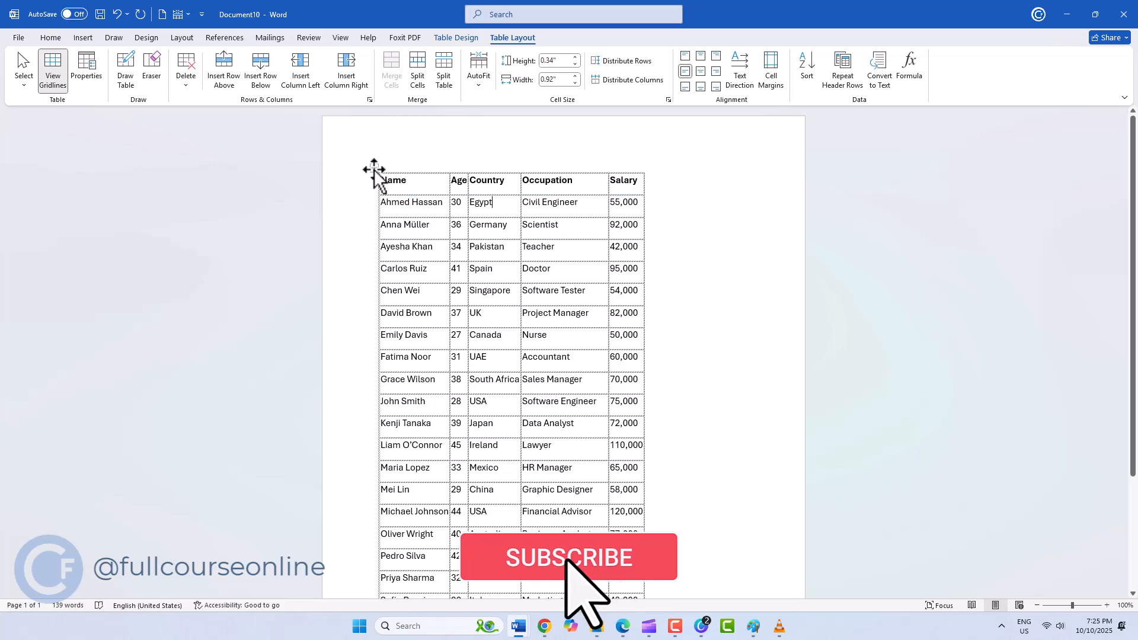
# - Convert the whole sorted employee table to text separated with tabs
pyautogui.click(374, 168)
pyautogui.click(881, 83)
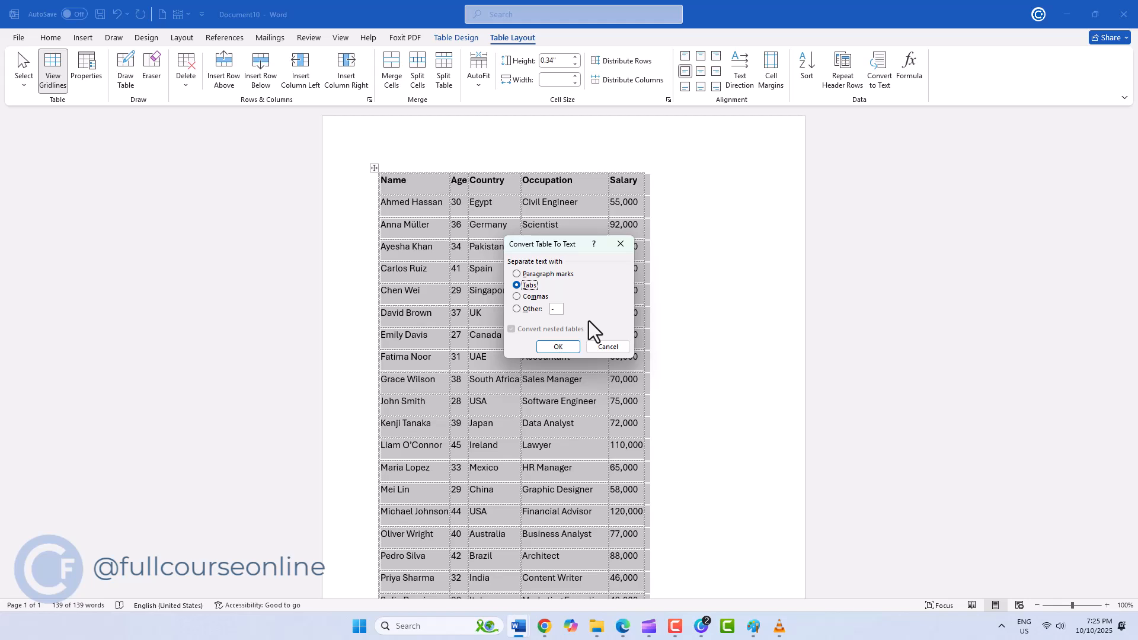
pyautogui.click(558, 347)
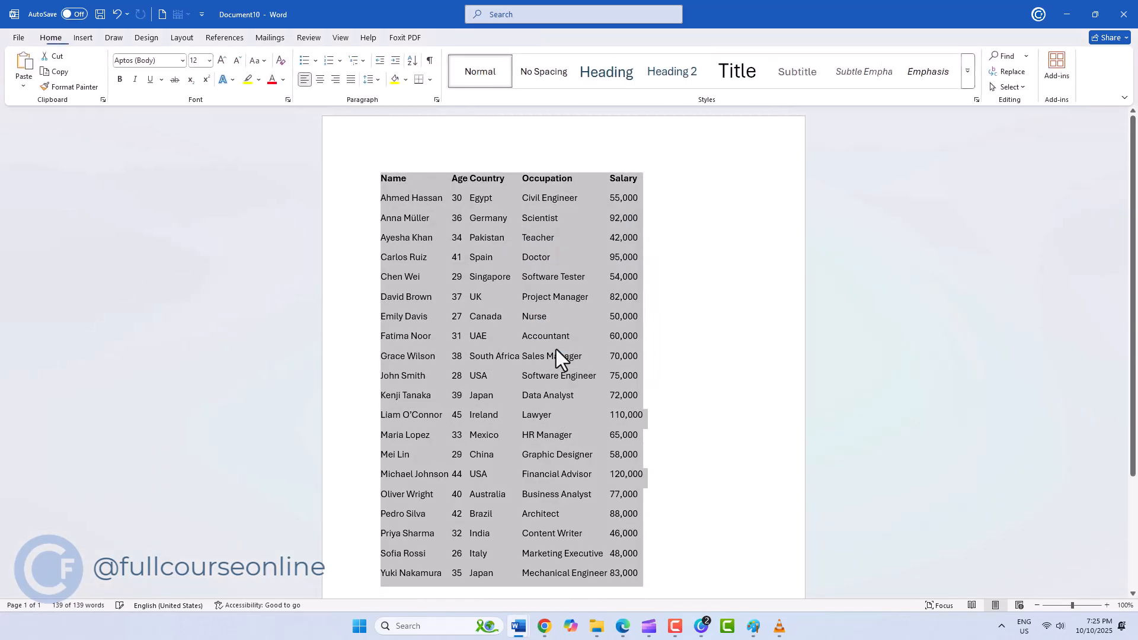
pyautogui.click(673, 350)
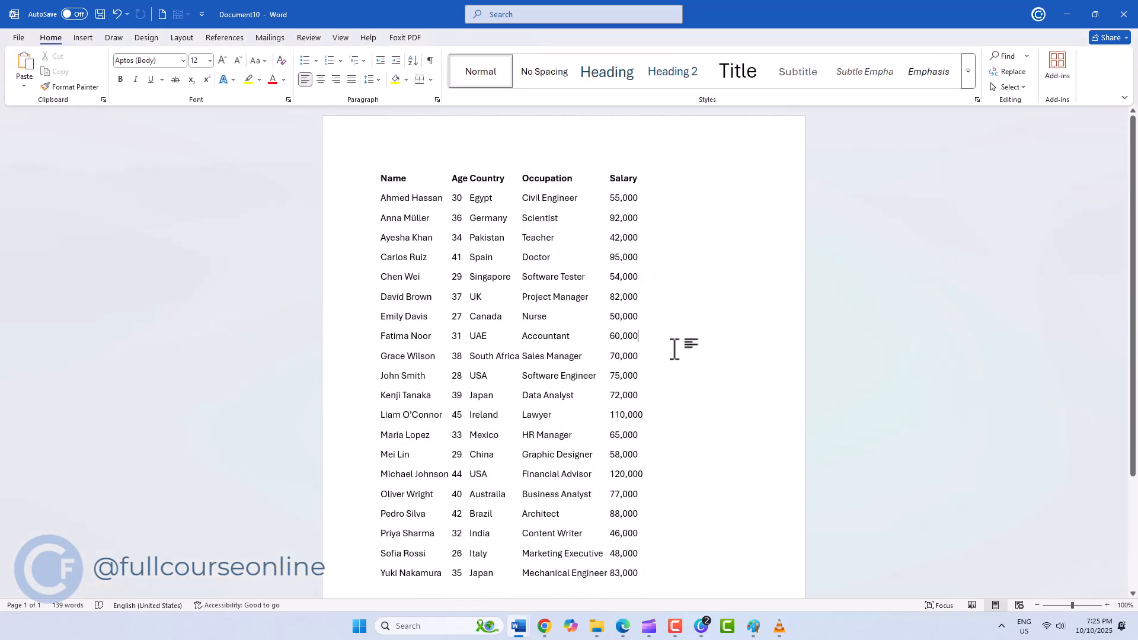